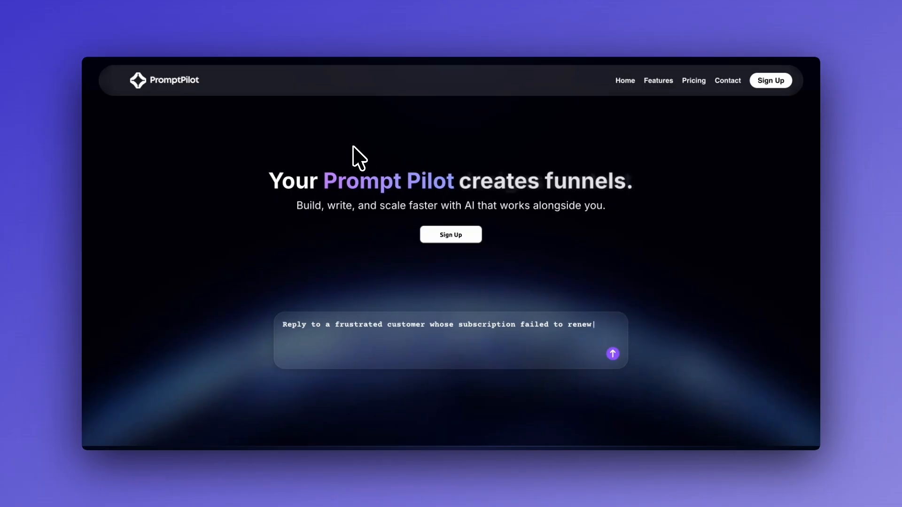
Open Chrome DevTools in responsive mode, showing the PromptPilot page at 519 px wide.
key(super+alt+i)
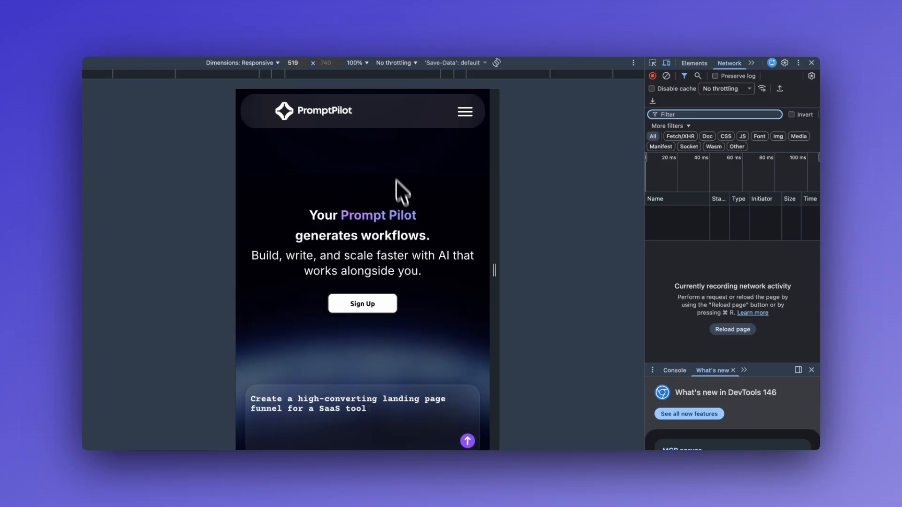
Open and close the mobile burger menu several times, leaving it open.
click(463, 119)
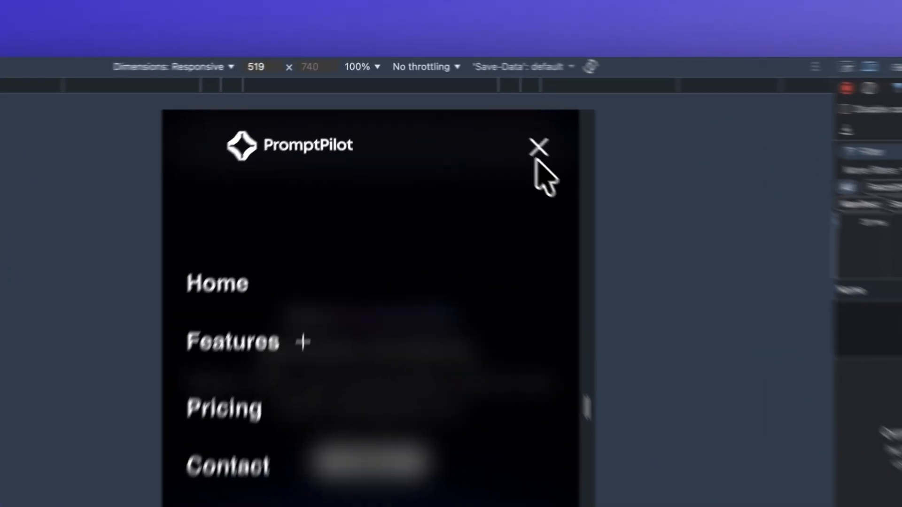
click(465, 113)
click(573, 170)
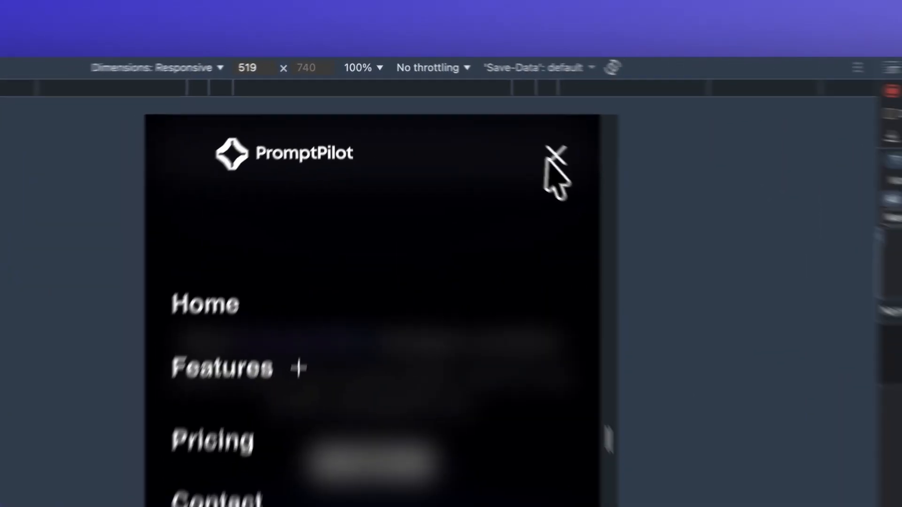
click(573, 163)
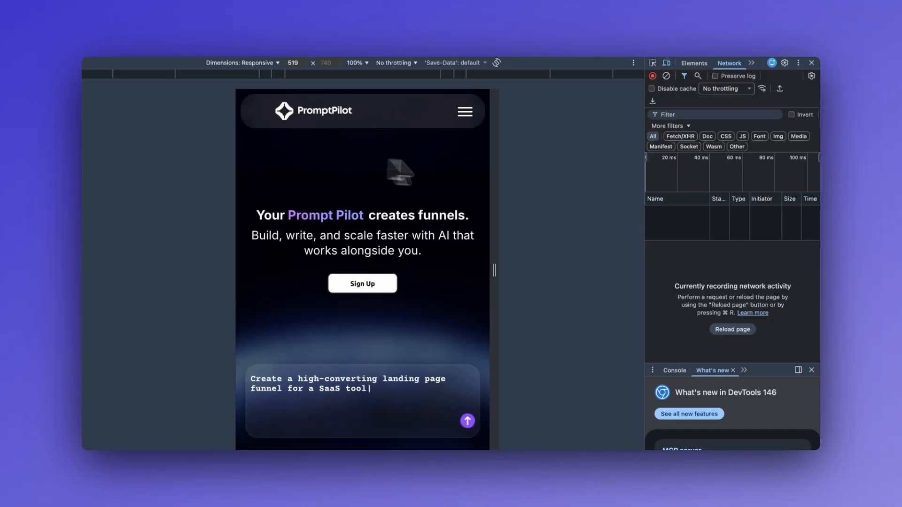
click(464, 113)
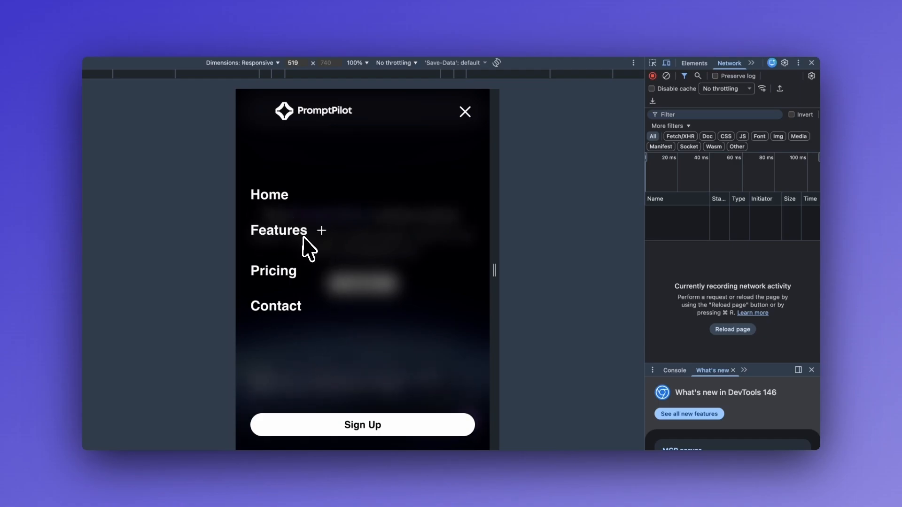
Toggle the Features submenu open and closed repeatedly, then close the mobile menu with X.
click(303, 237)
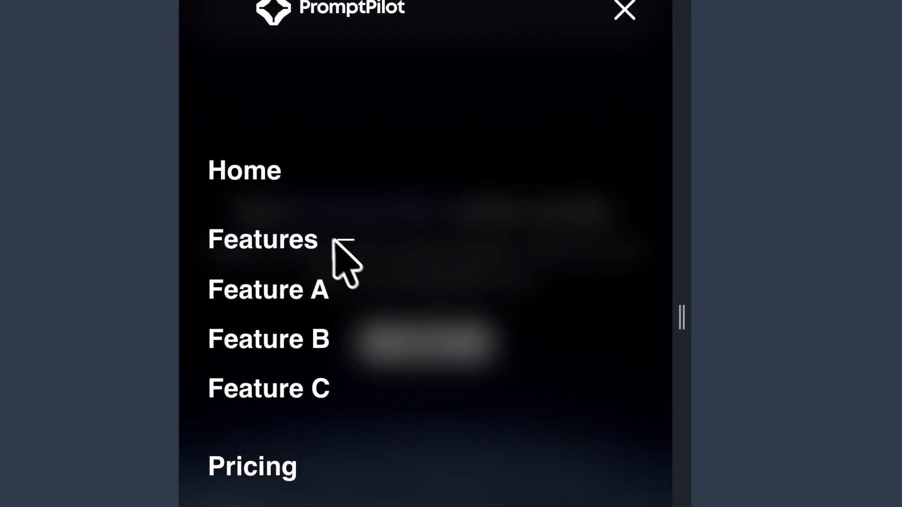
click(313, 251)
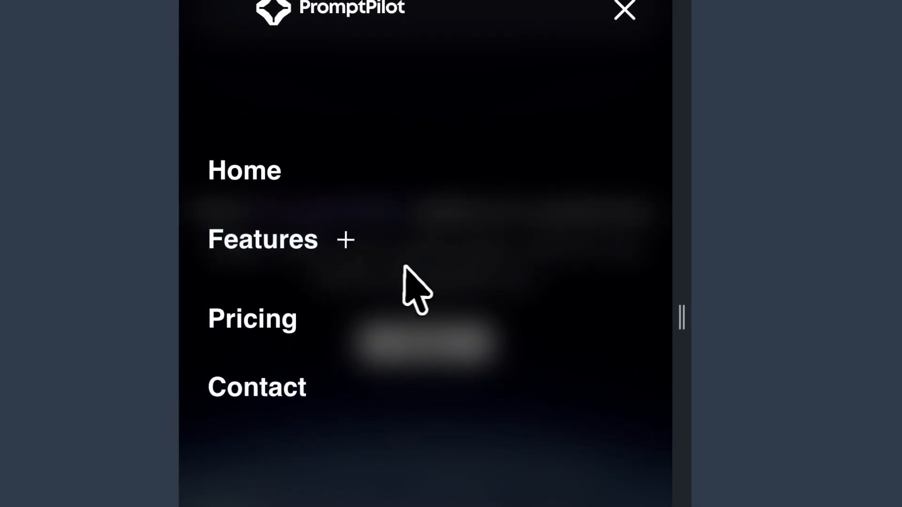
click(324, 246)
click(327, 241)
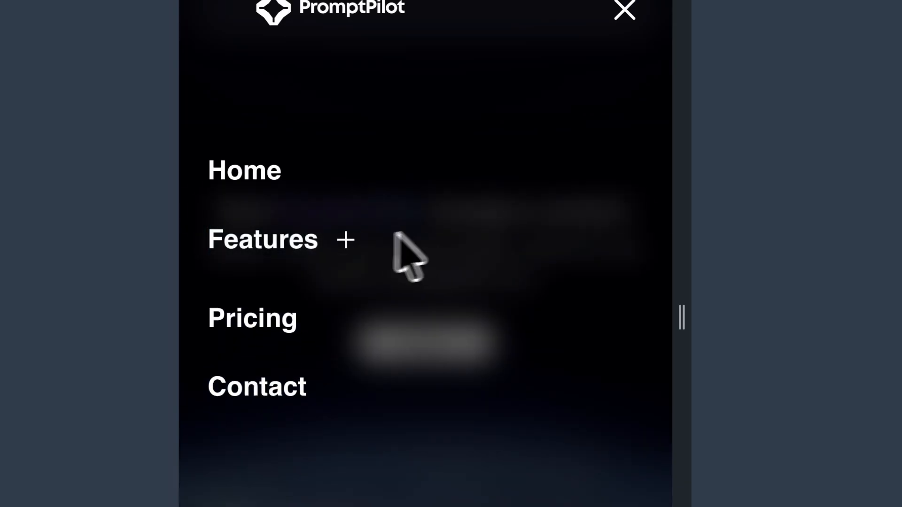
click(324, 246)
click(327, 245)
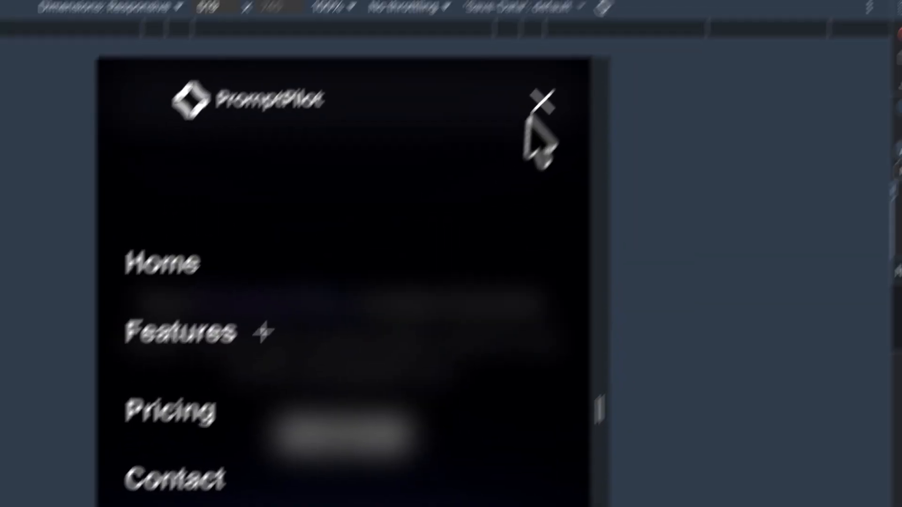
click(625, 10)
Scroll the page to test the sticky header, then widen the preview to 837 px.
scroll(405, 308, down, 2)
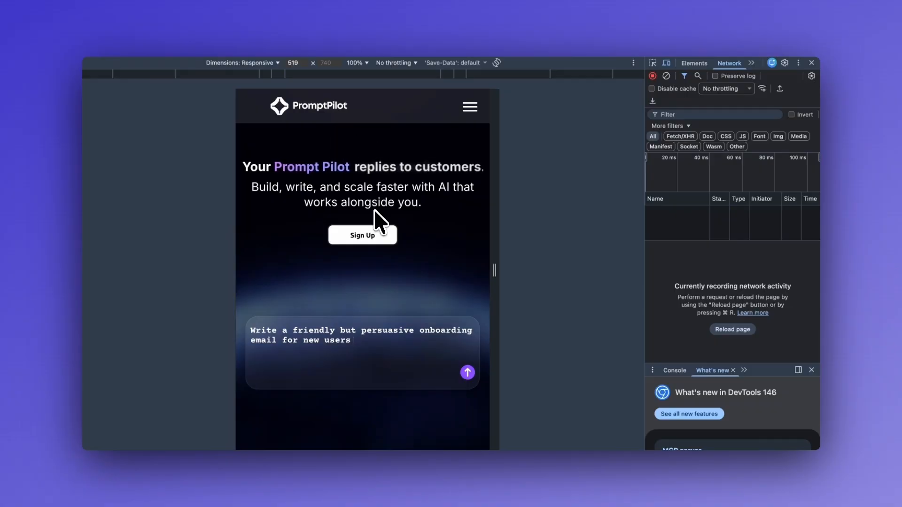
scroll(403, 215, up, 2)
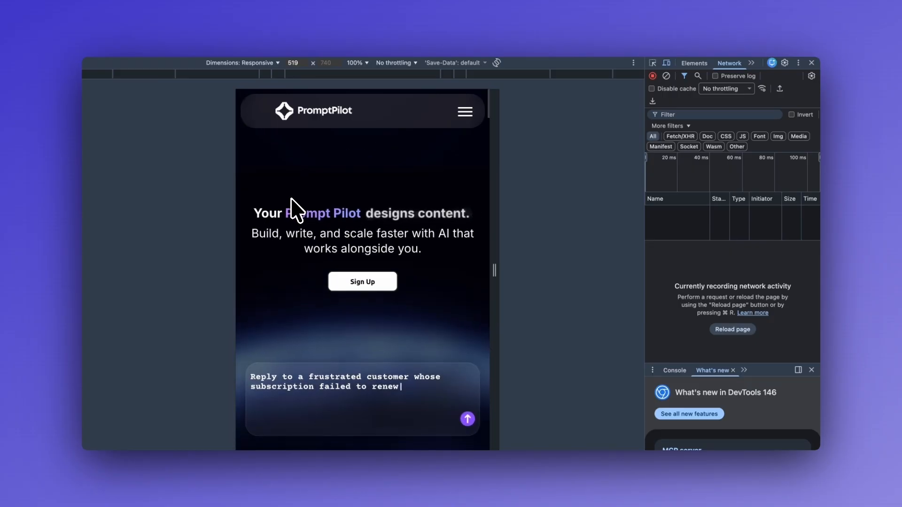
scroll(291, 199, down, 1)
scroll(292, 199, up, 1)
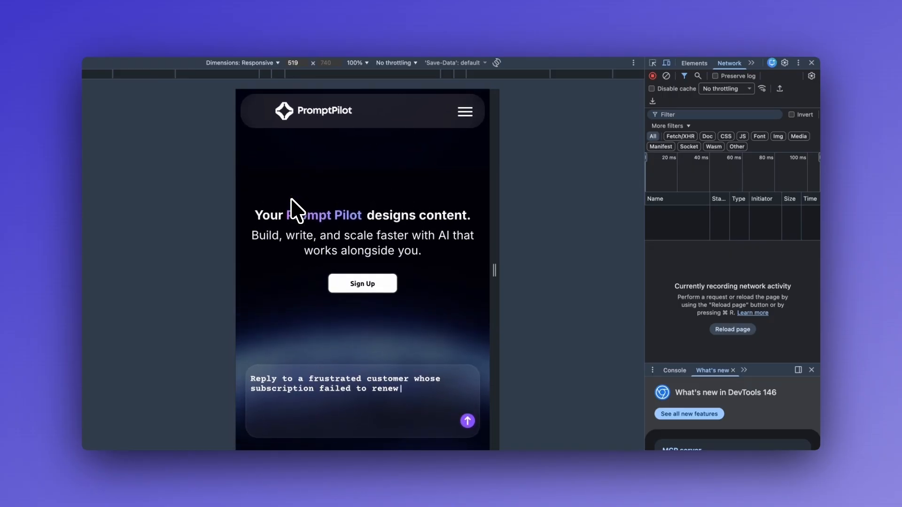
scroll(294, 207, down, 1)
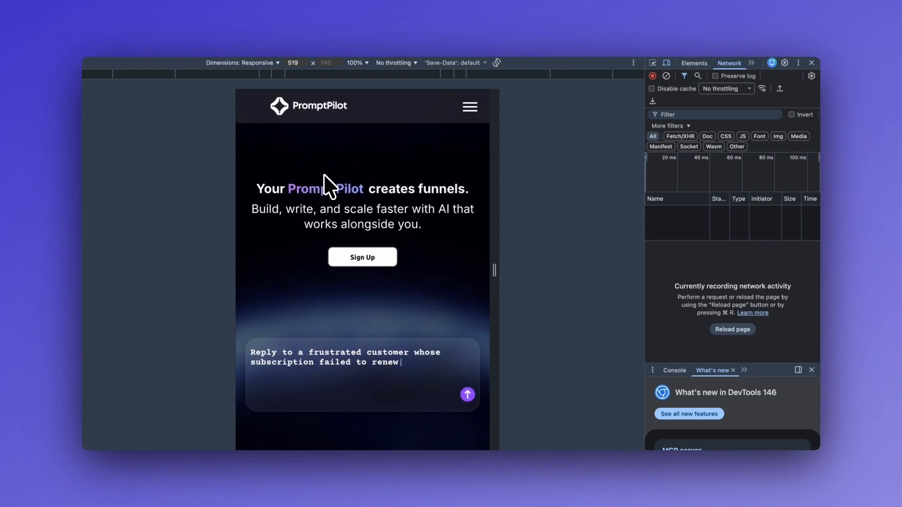
drag(494, 224, 574, 219)
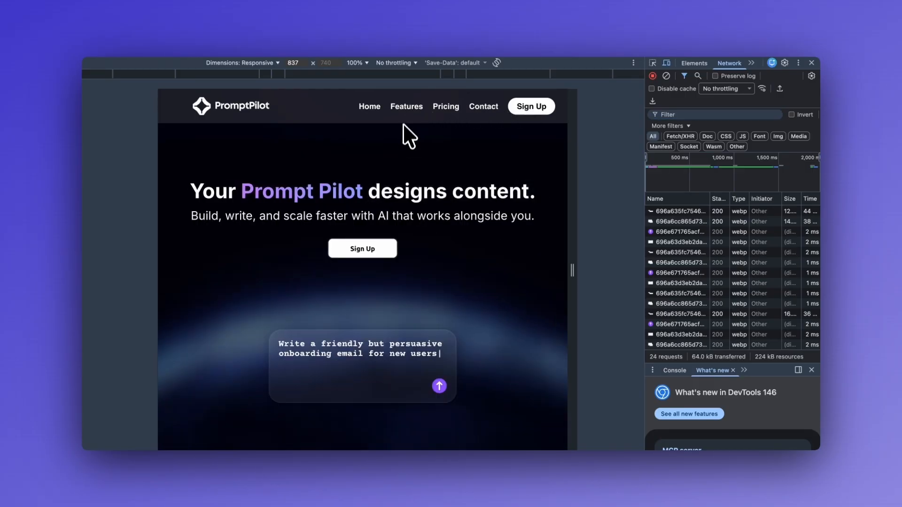
Show the Features dropdown in the desktop nav, then return to the home page editor.
mouse_move(407, 105)
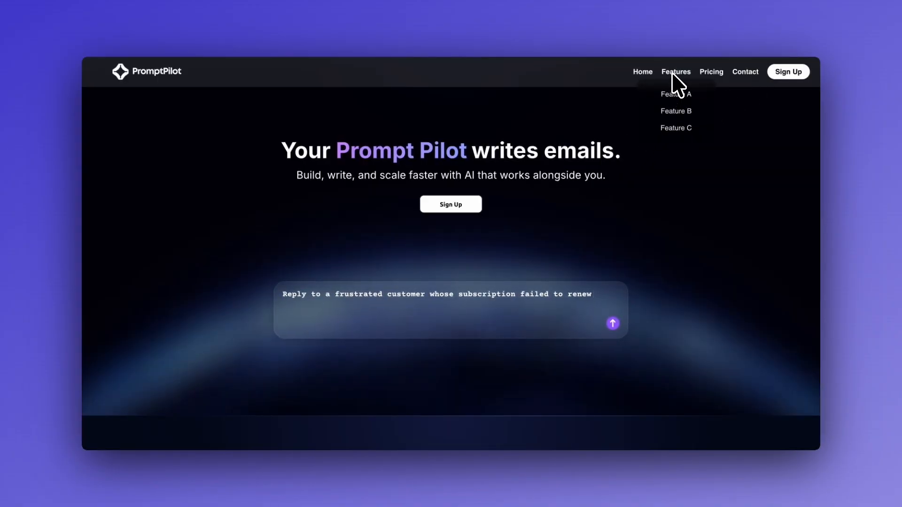
mouse_move(673, 77)
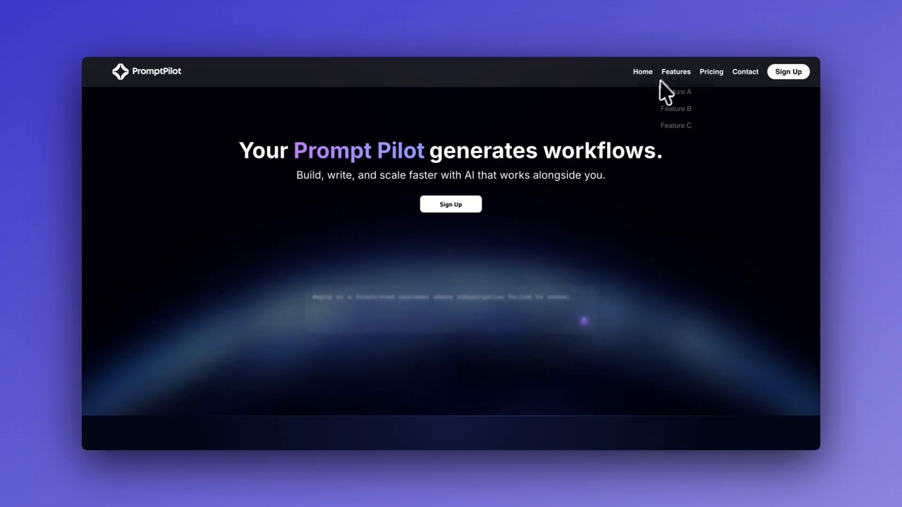
scroll(585, 122, up, 1)
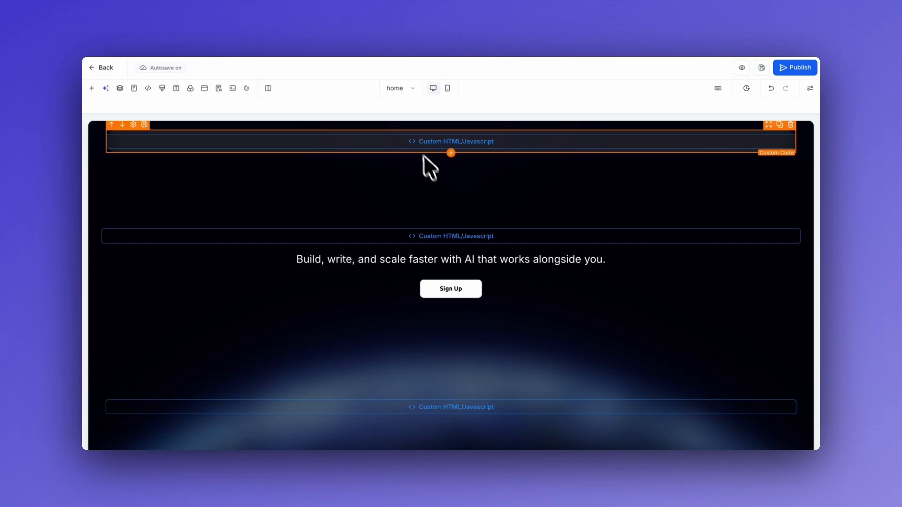
Compare with the live PromptPilot page, then return to the builder and show the Layers panel.
click(736, 3)
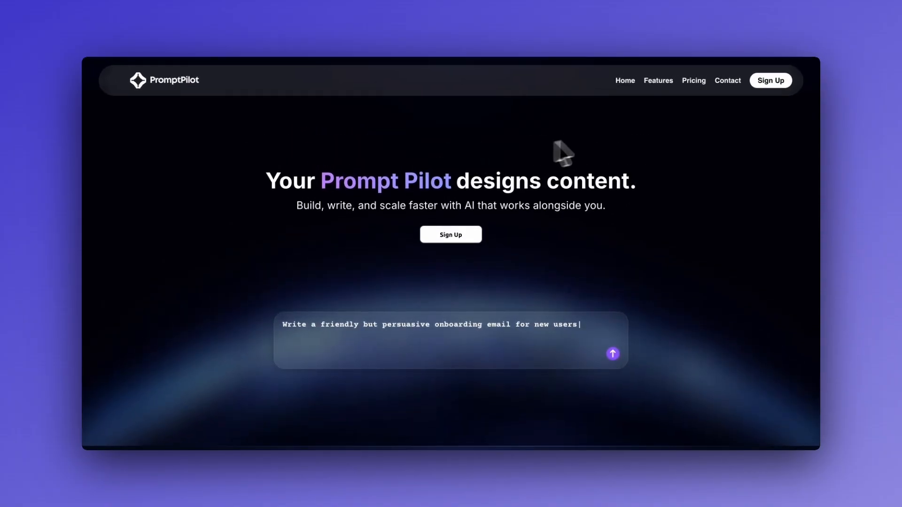
click(685, 17)
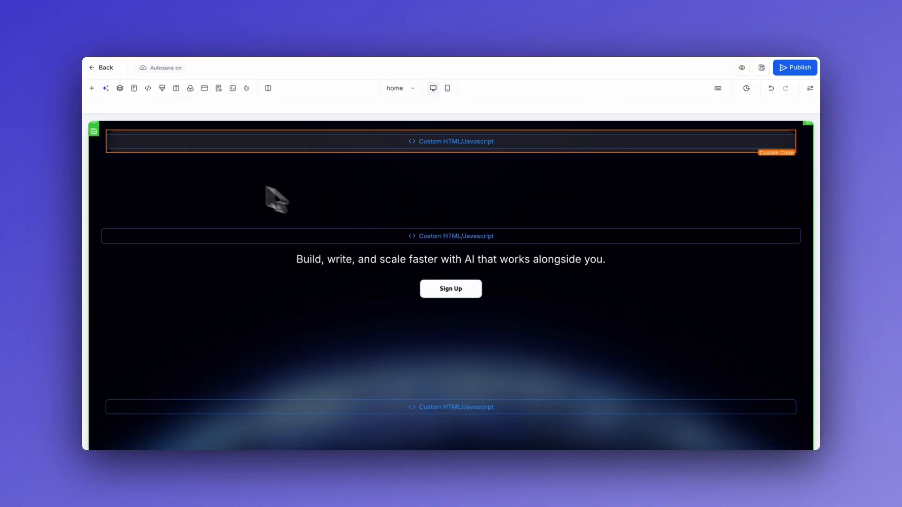
click(120, 89)
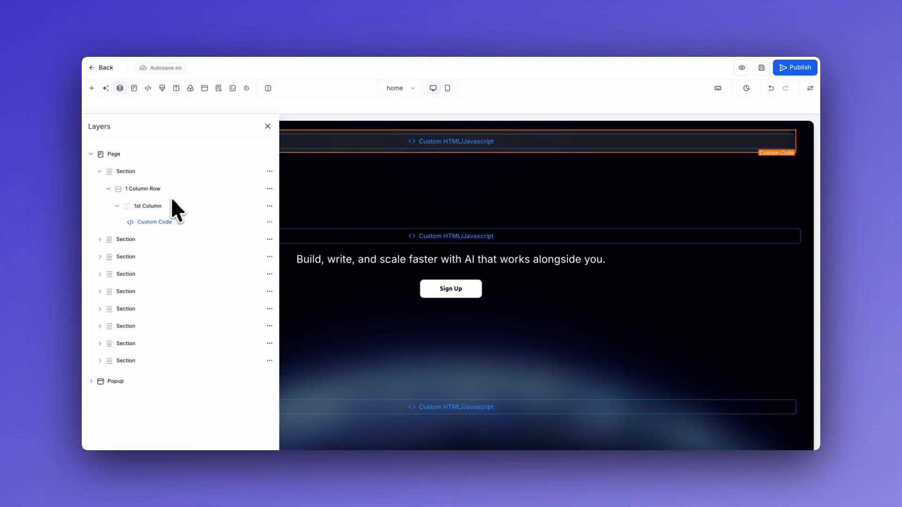
Check the header section's Styles and General settings (no margins, 2 px bottom padding) against another section.
click(128, 174)
click(127, 174)
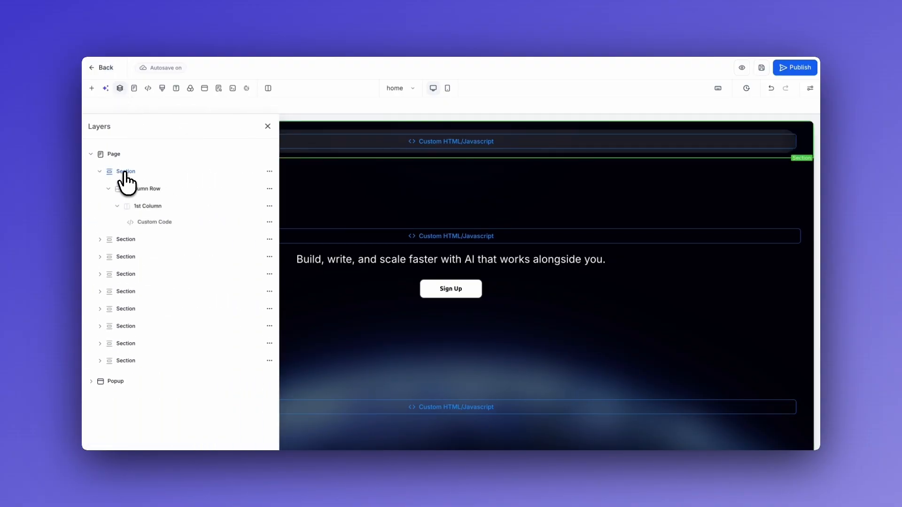
click(269, 171)
click(266, 104)
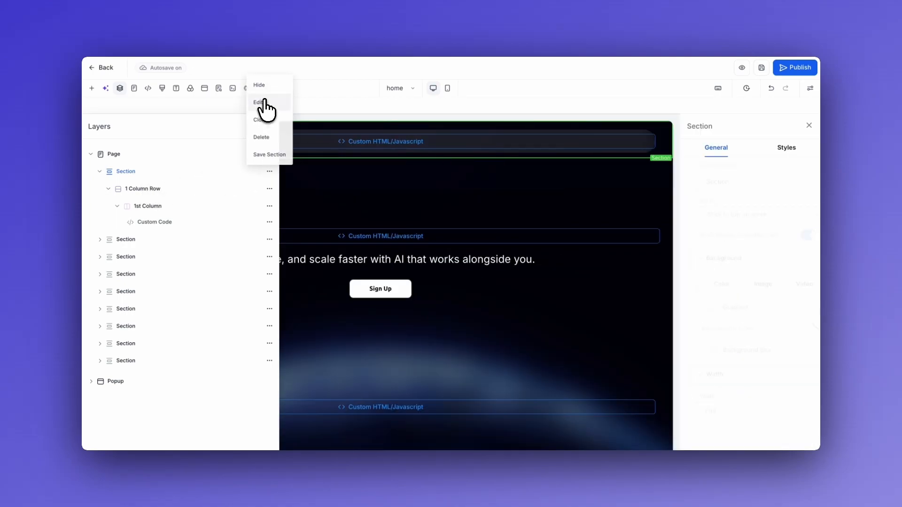
click(783, 159)
scroll(773, 301, down, 8)
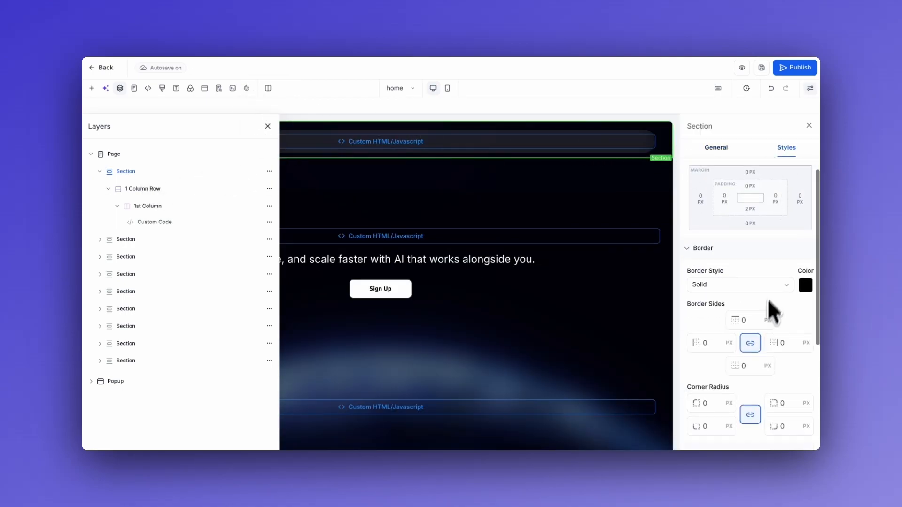
scroll(700, 367, up, 8)
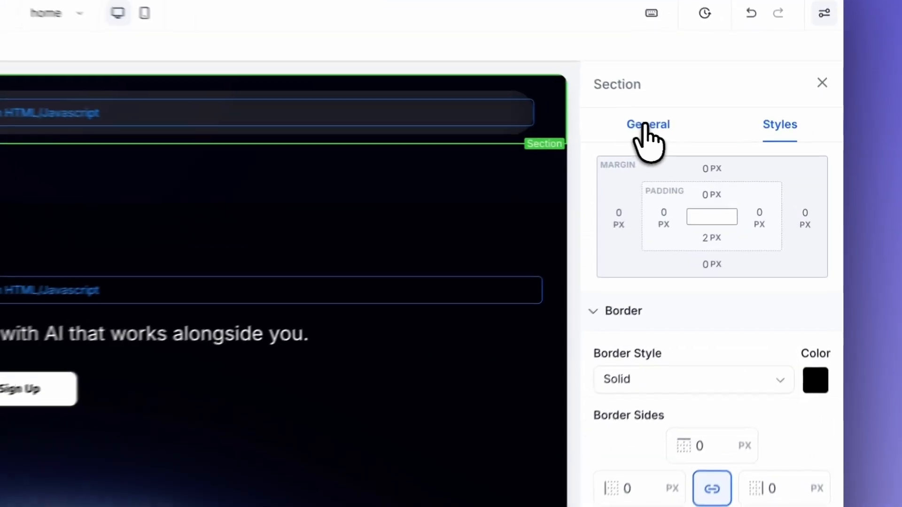
click(715, 148)
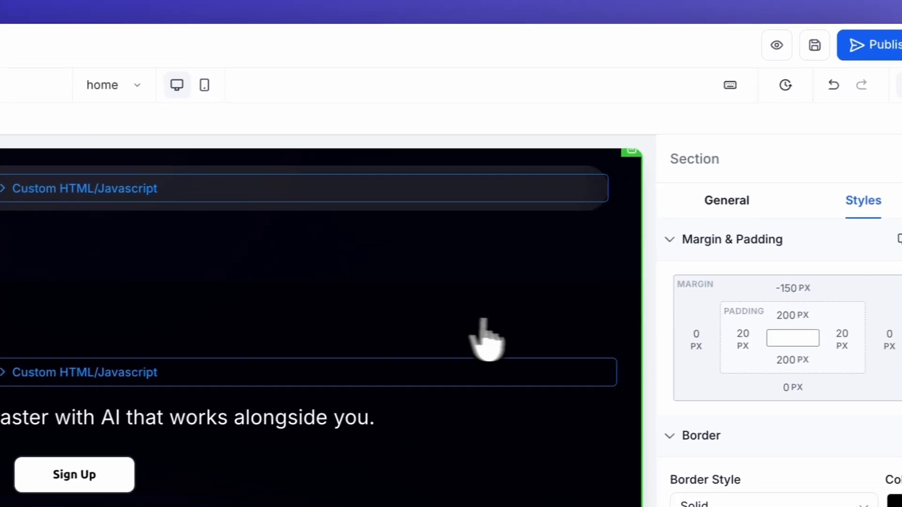
click(619, 222)
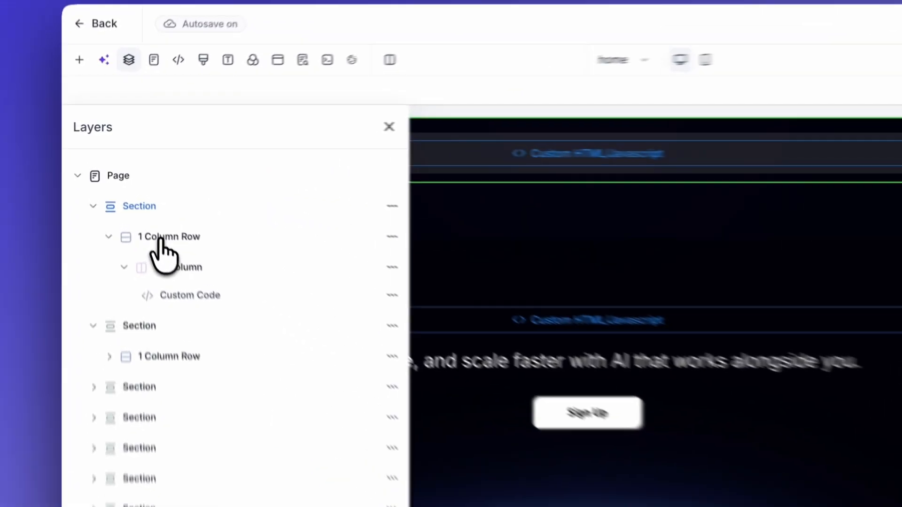
Select the header's 1 Column Row to see 10 px padding and class menu3-container.
click(137, 190)
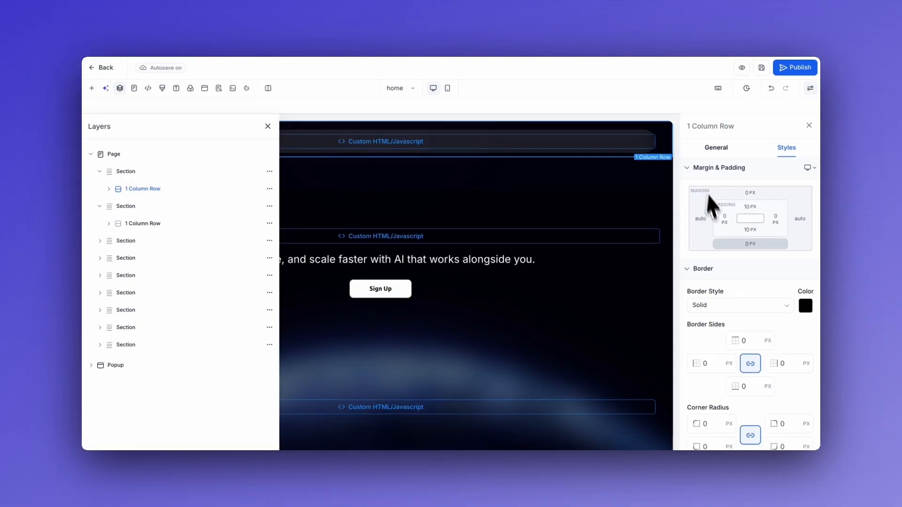
scroll(734, 266, down, 5)
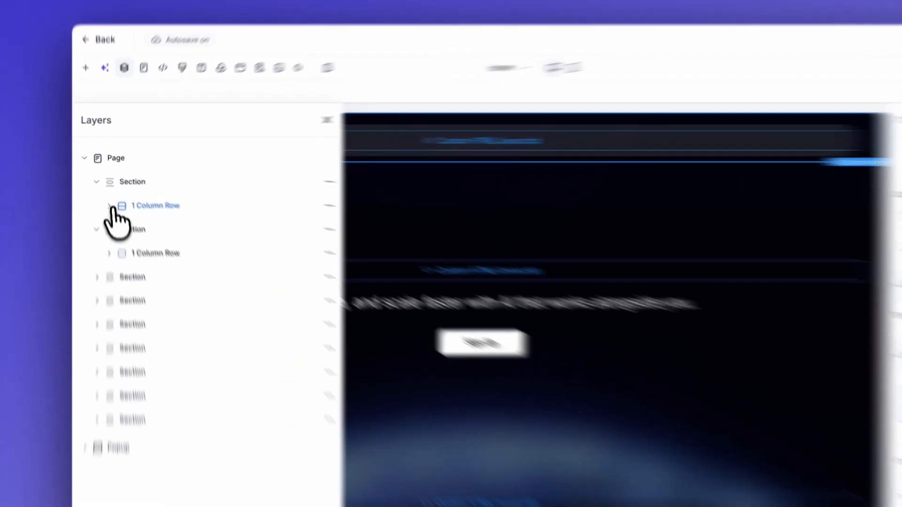
Expand the header row and 1st Column in Layers and select the Custom Code element.
click(108, 189)
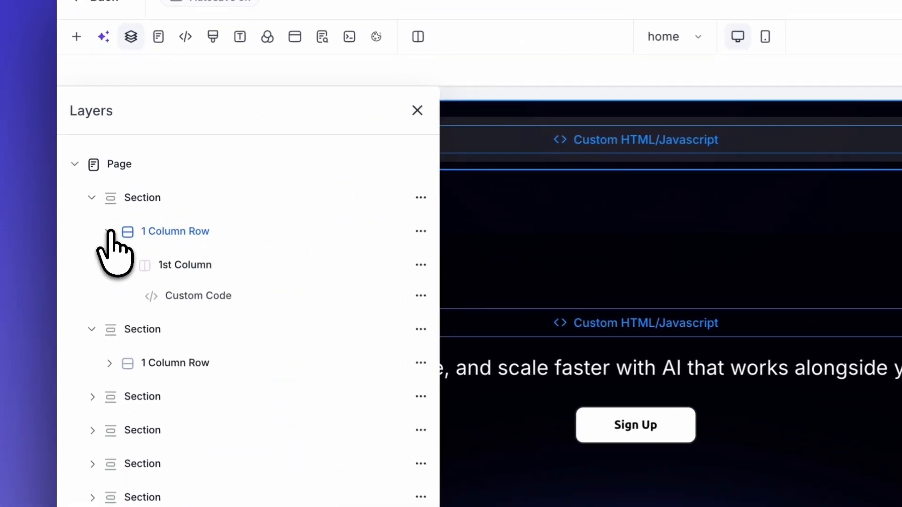
click(173, 265)
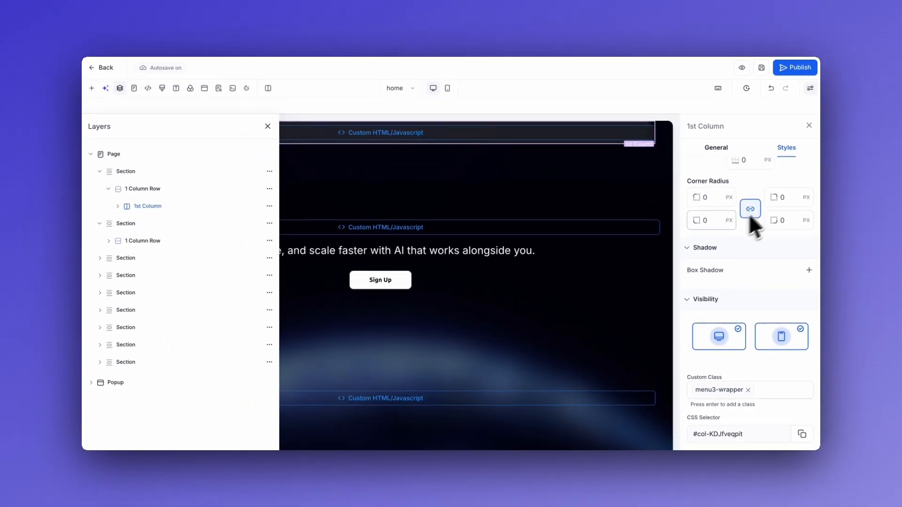
scroll(748, 214, up, 5)
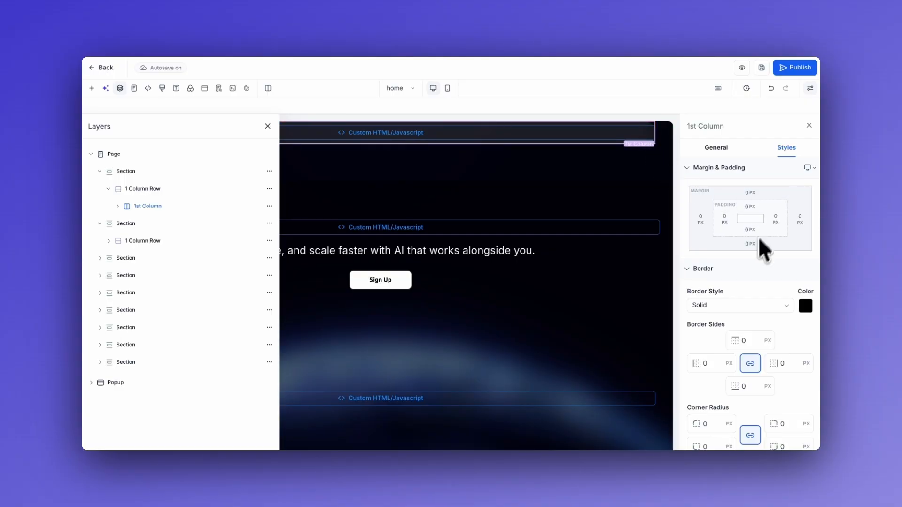
scroll(737, 268, down, 5)
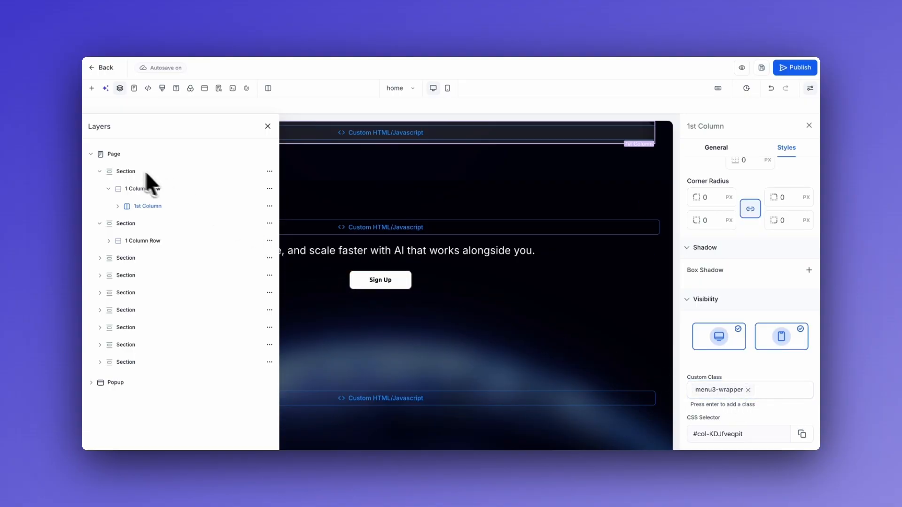
scroll(383, 157, up, 1)
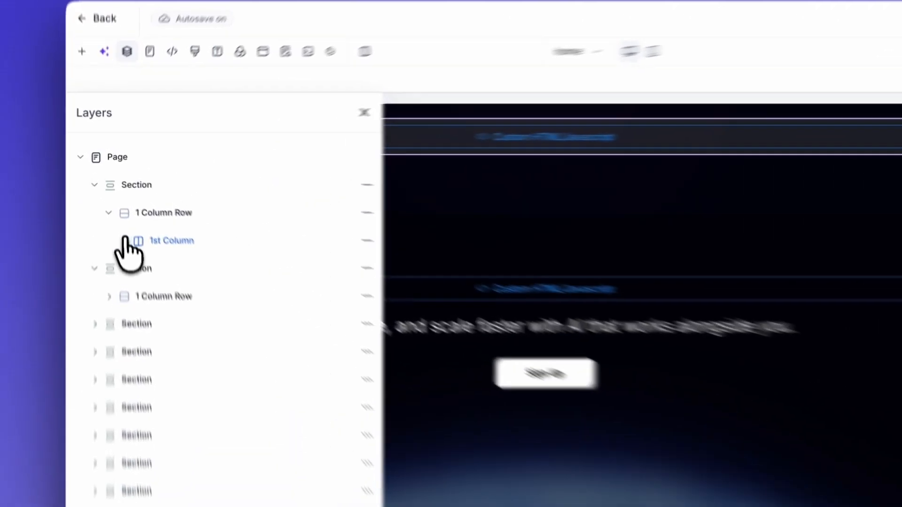
click(125, 240)
click(188, 266)
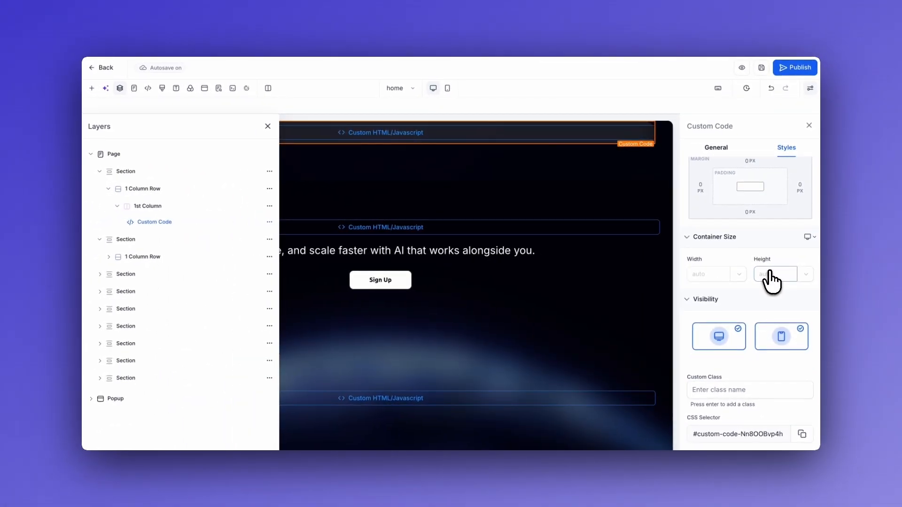
Open the header's menu3-header markup in the Custom Javascript/HTML editor from the General tab.
scroll(770, 280, up, 1)
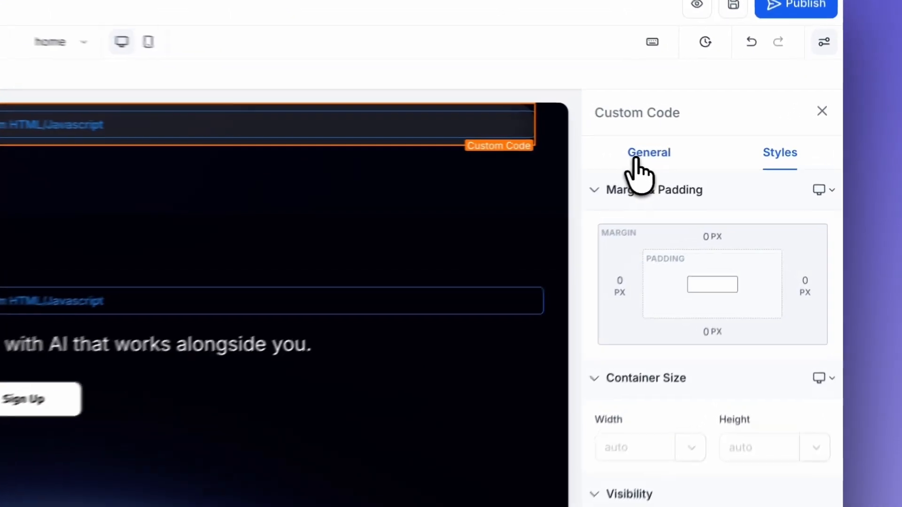
click(714, 149)
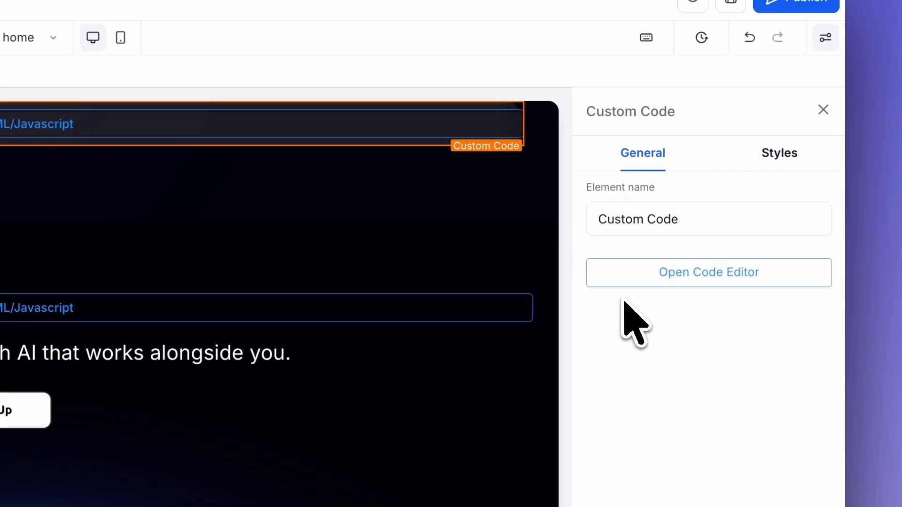
click(636, 279)
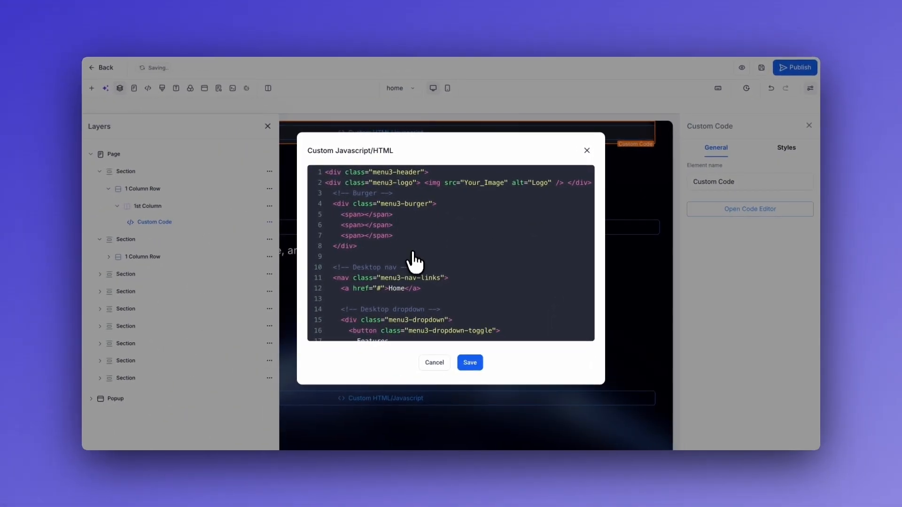
scroll(471, 257, down, 20)
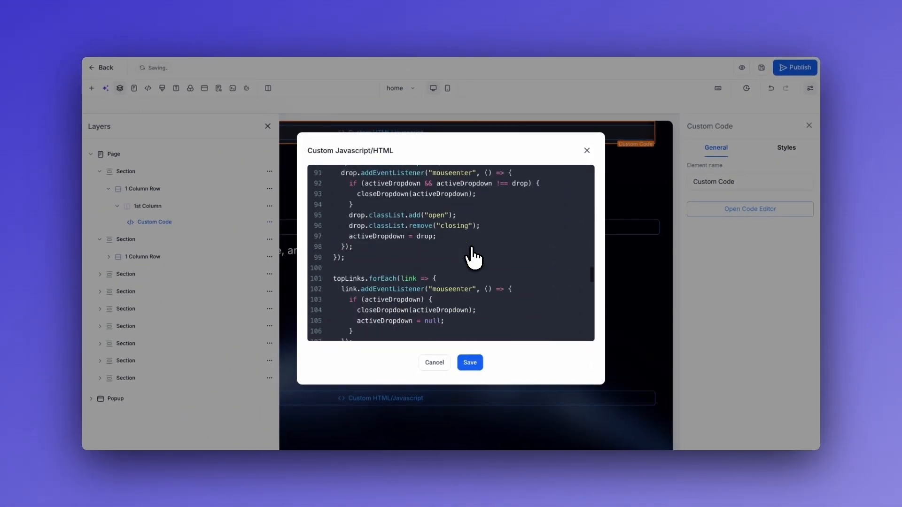
scroll(474, 257, down, 10)
scroll(473, 257, up, 15)
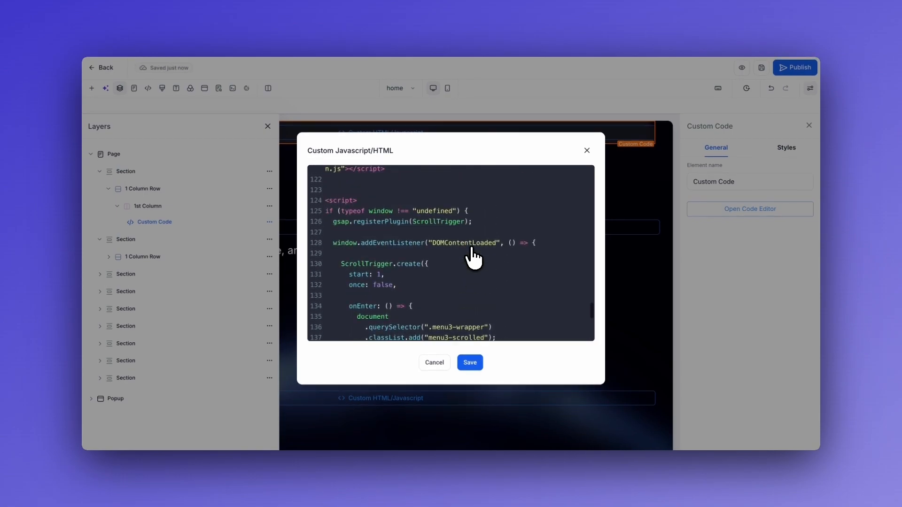
scroll(474, 257, up, 18)
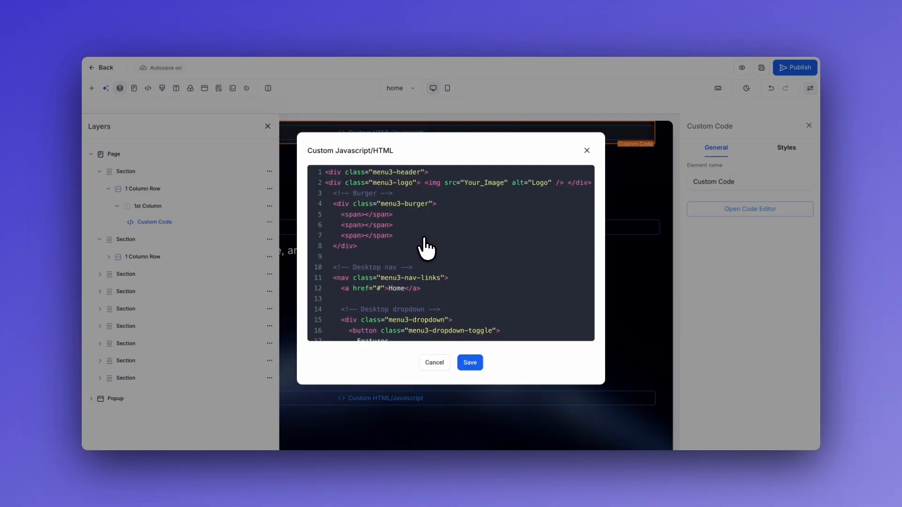
scroll(425, 247, down, 1)
scroll(388, 235, up, 1)
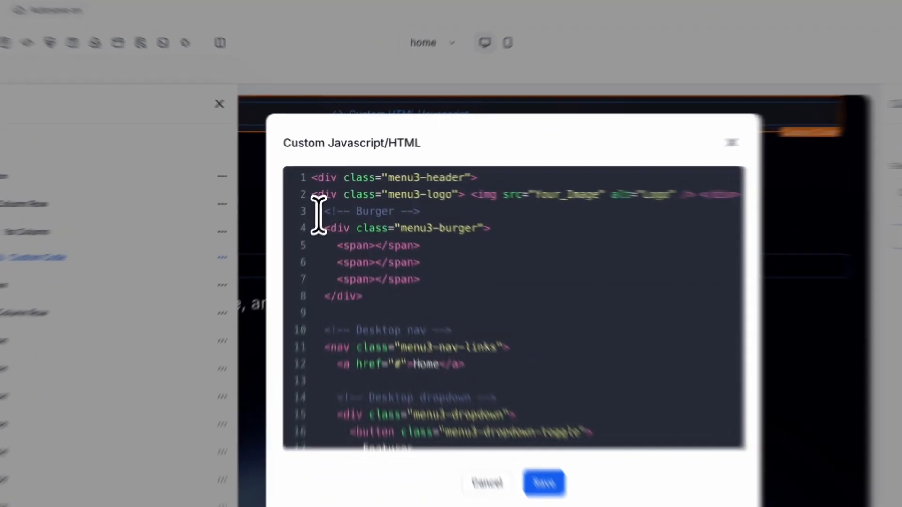
drag(330, 196, 410, 246)
click(417, 244)
drag(392, 327, 303, 241)
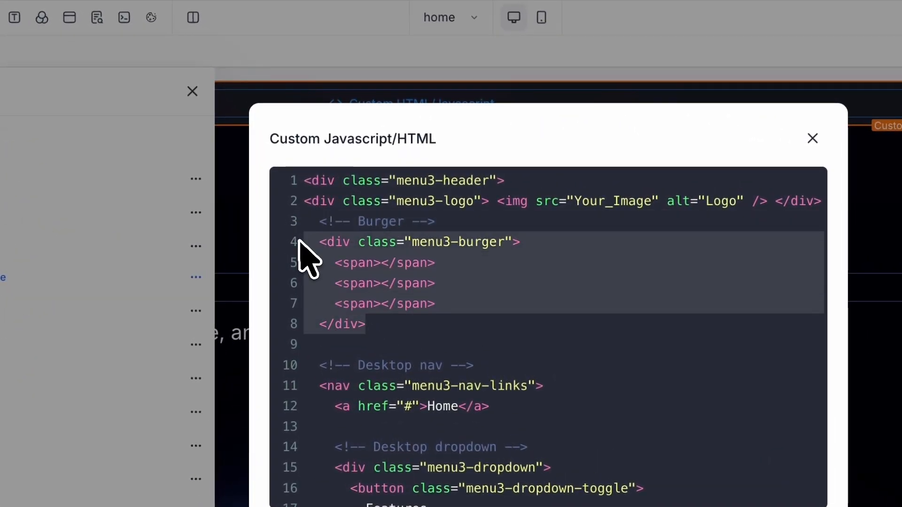
click(528, 333)
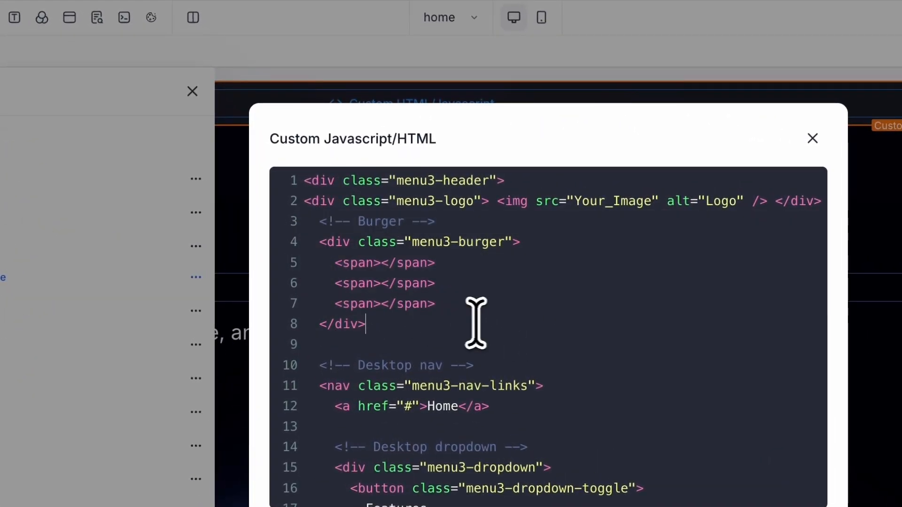
drag(334, 262, 471, 308)
click(471, 308)
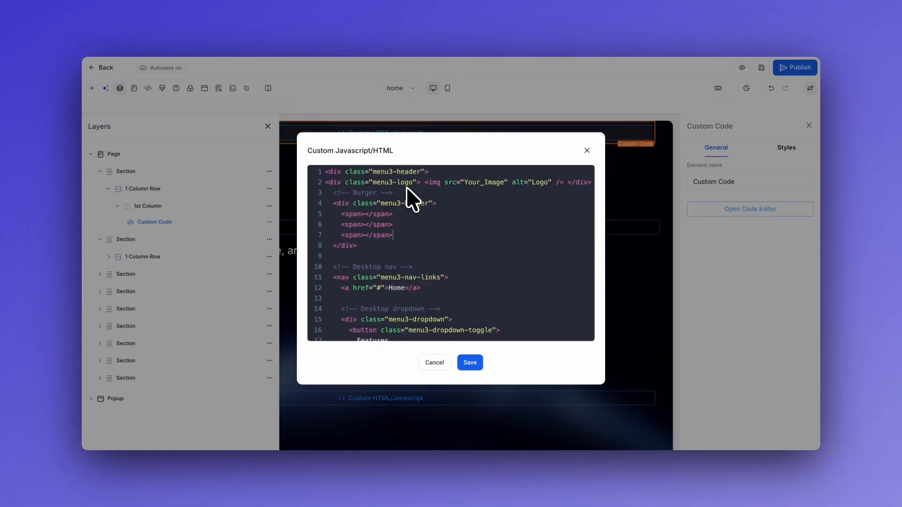
scroll(421, 238, down, 1)
scroll(419, 206, down, 1)
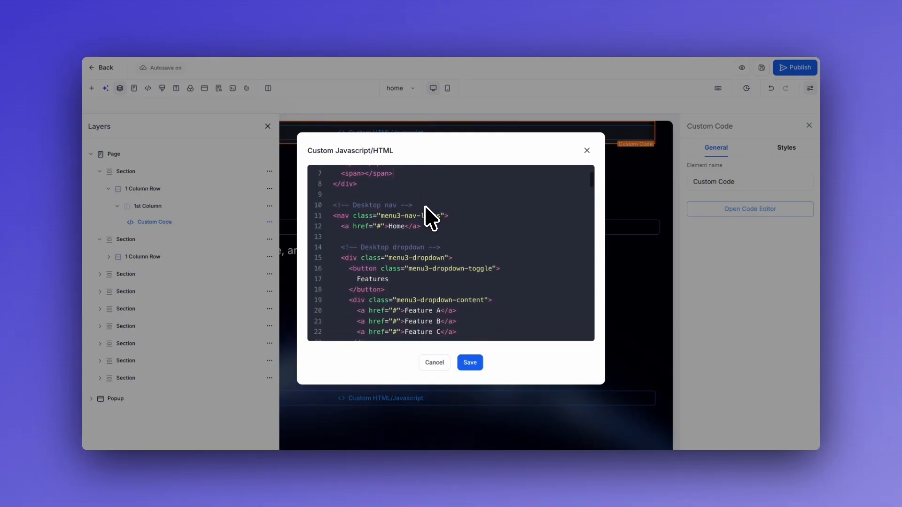
scroll(330, 237, down, 1)
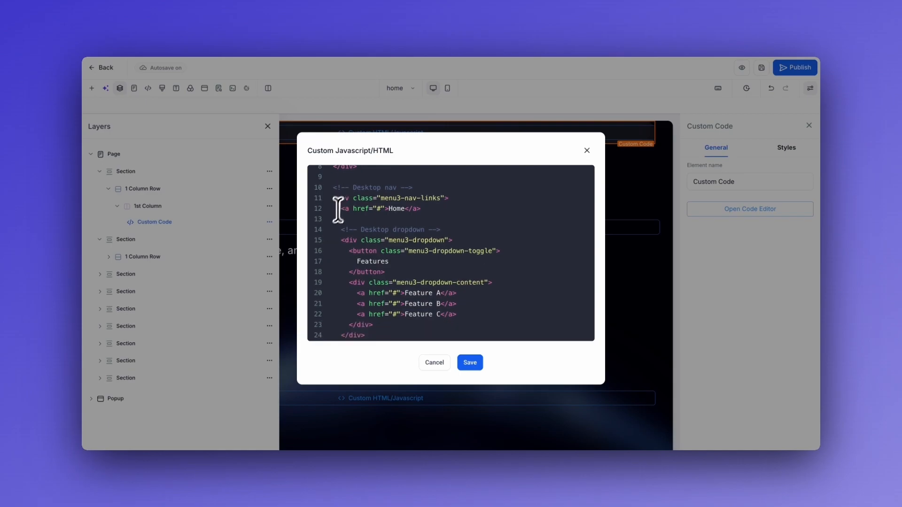
scroll(327, 208, down, 1)
scroll(328, 220, up, 1)
drag(332, 214, 427, 216)
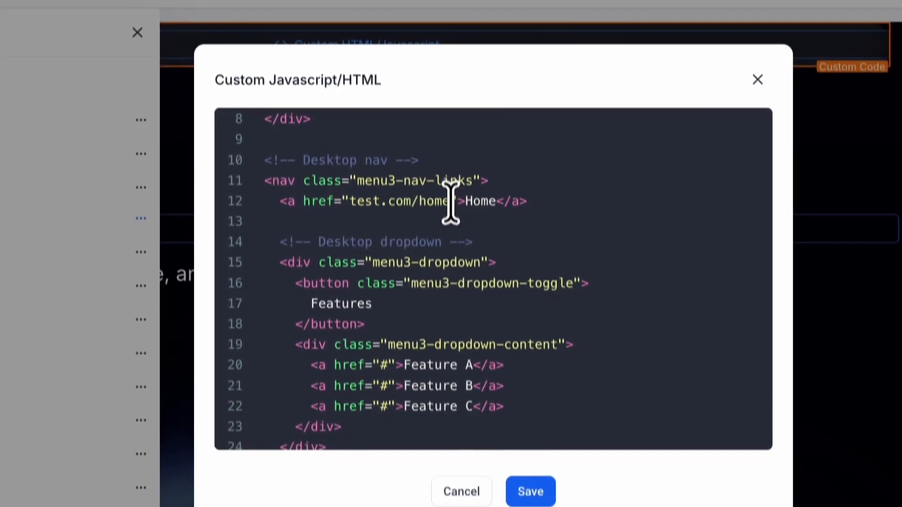
drag(450, 260, 353, 260)
text(#)
click(277, 202)
drag(451, 191, 266, 189)
click(466, 206)
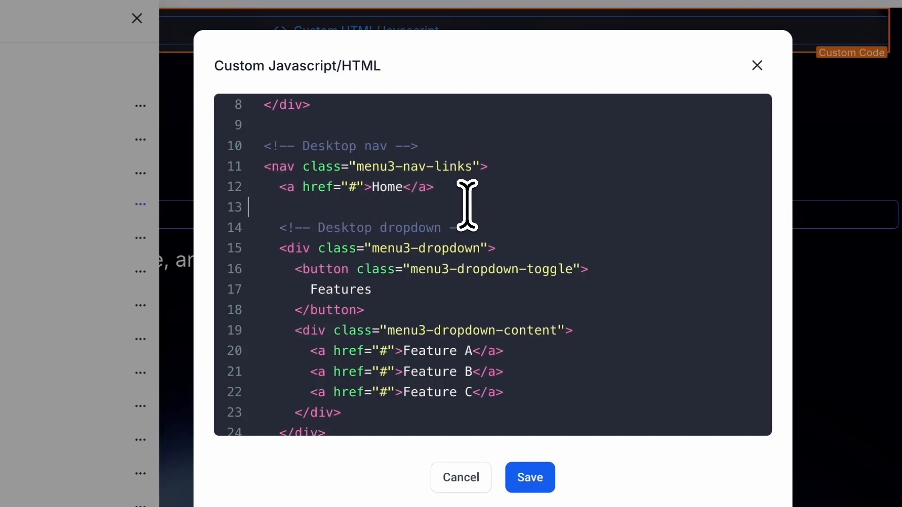
scroll(459, 196, down, 2)
drag(284, 151, 342, 359)
click(393, 362)
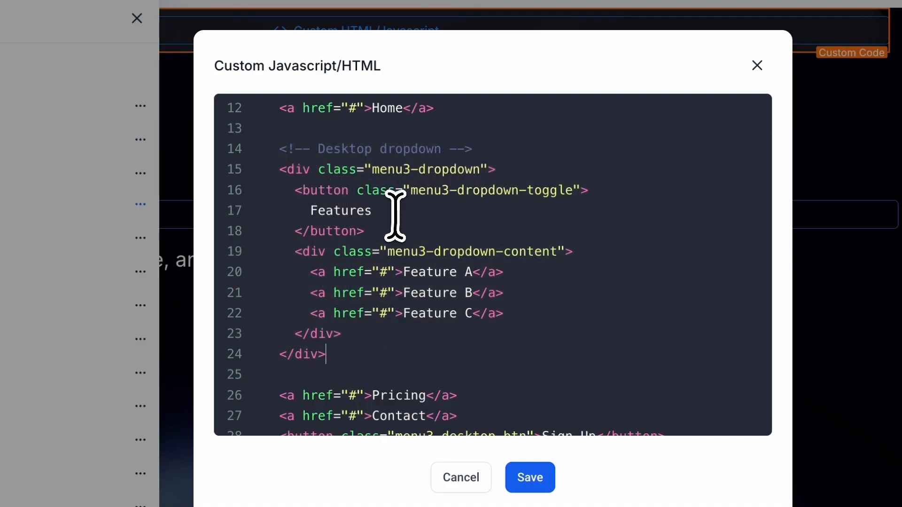
drag(385, 214, 306, 210)
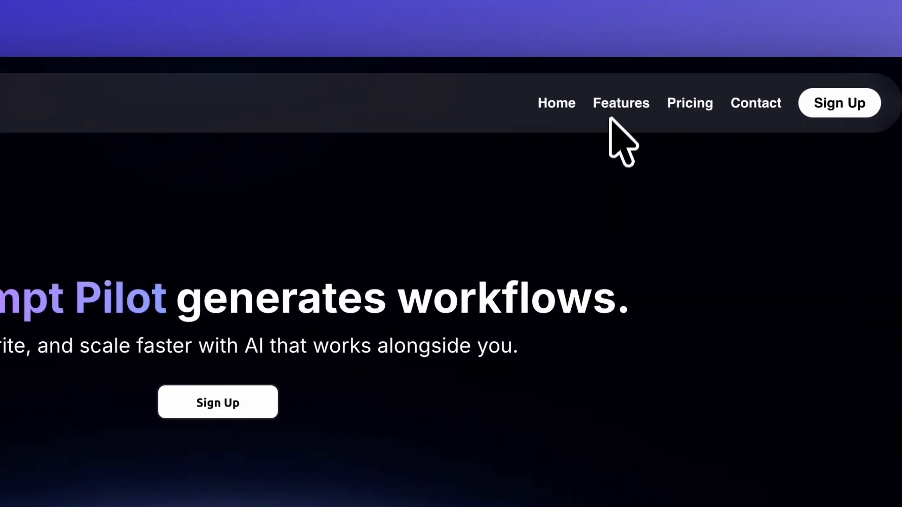
mouse_move(524, 102)
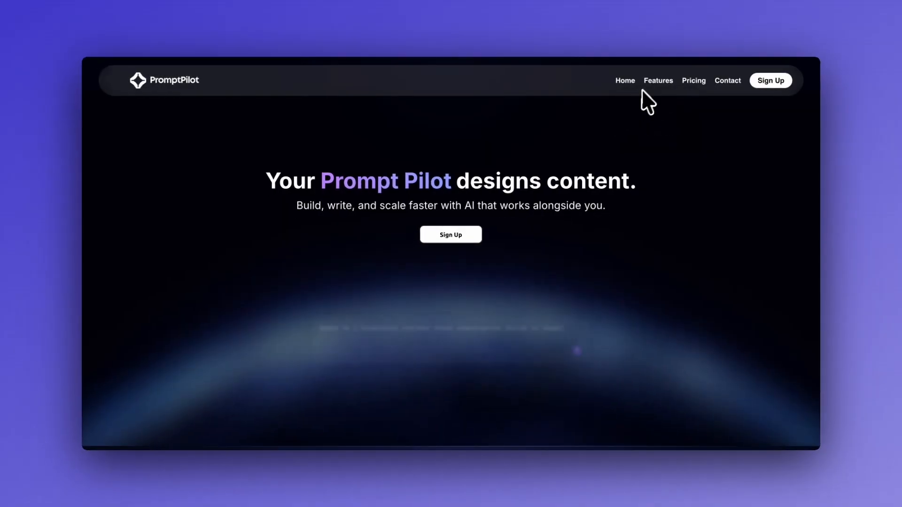
mouse_move(648, 87)
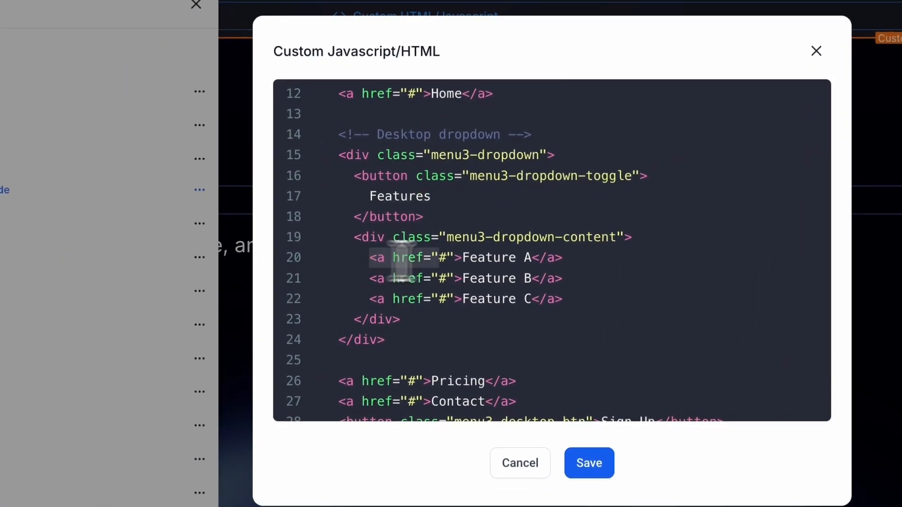
drag(402, 262, 369, 261)
click(582, 262)
drag(332, 99, 522, 107)
drag(527, 303, 332, 302)
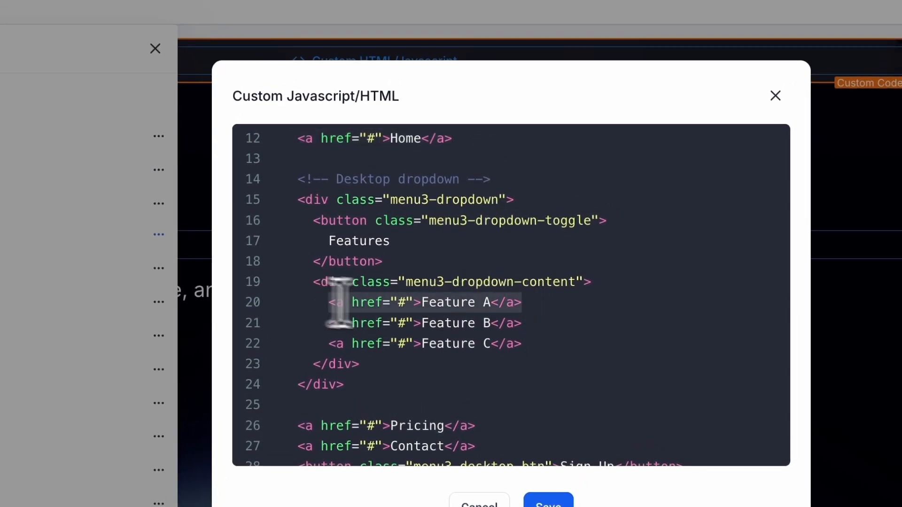
click(565, 324)
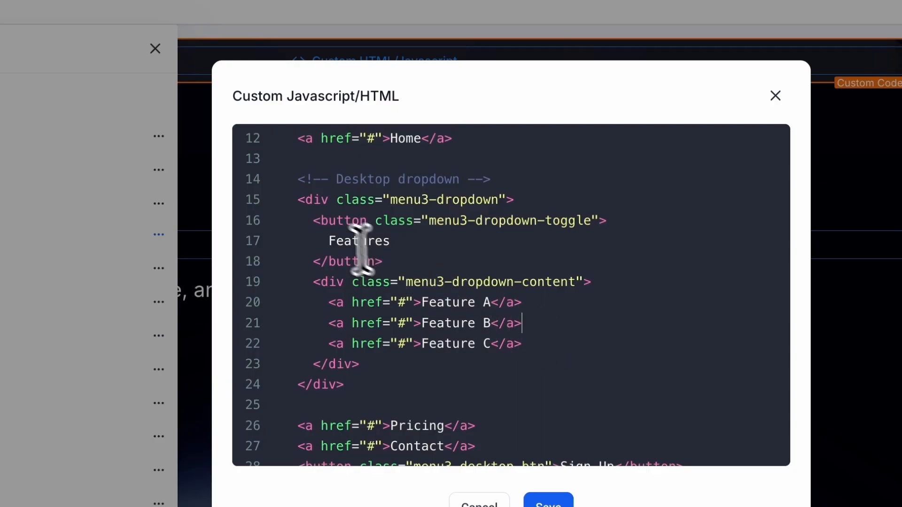
scroll(318, 329, down, 3)
drag(289, 317, 487, 343)
click(505, 339)
drag(296, 357, 708, 358)
click(710, 359)
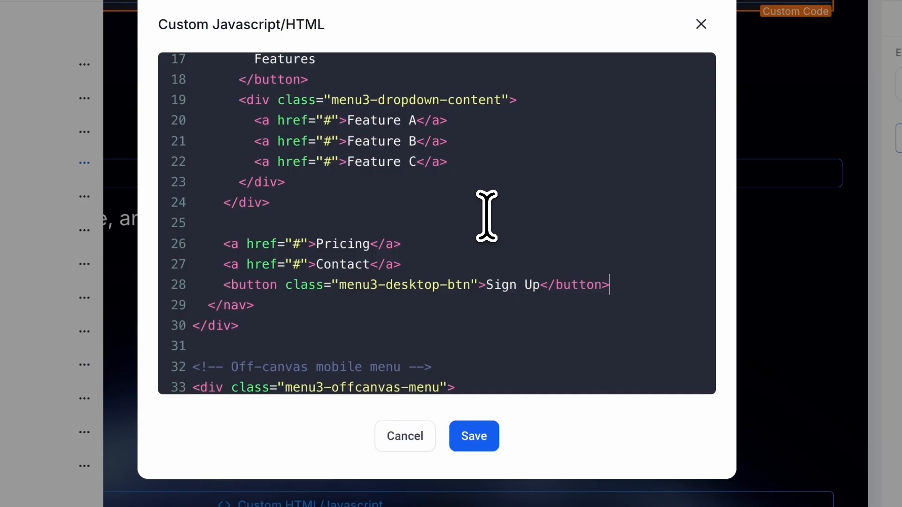
drag(416, 267, 219, 271)
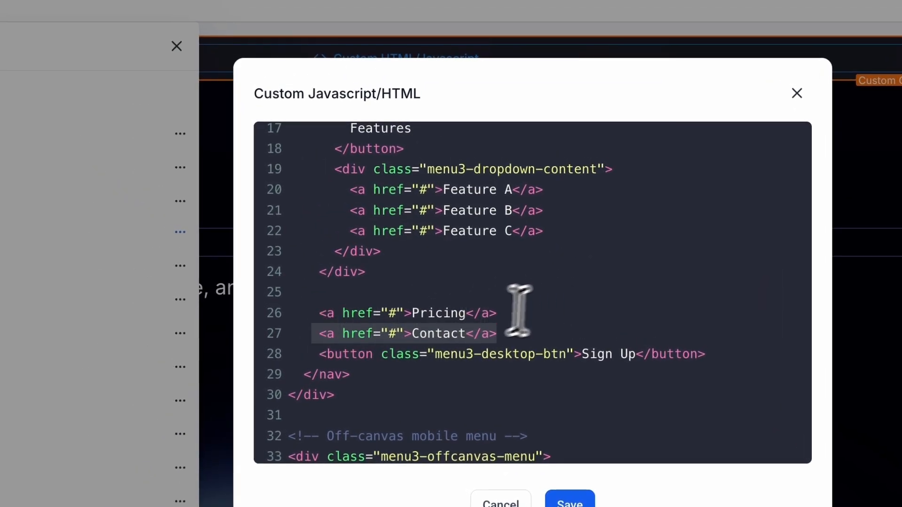
click(495, 327)
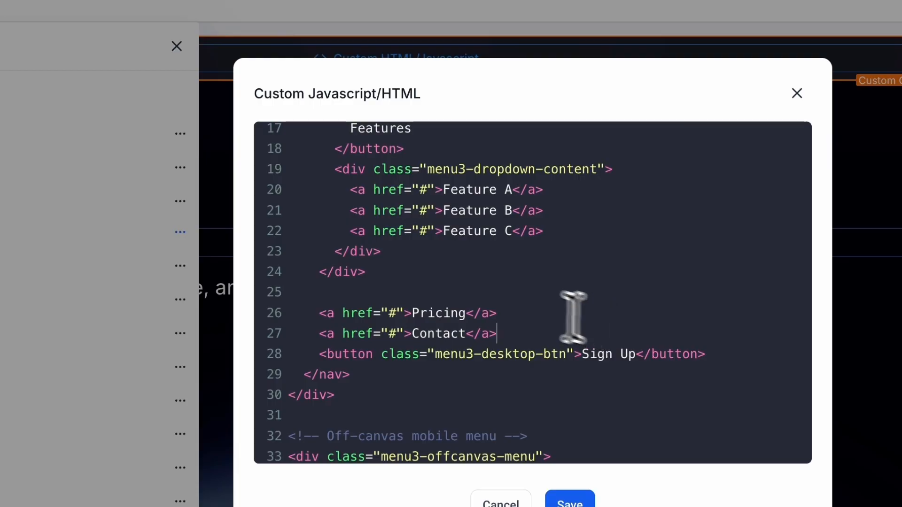
scroll(486, 292, up, 2)
scroll(484, 291, up, 1)
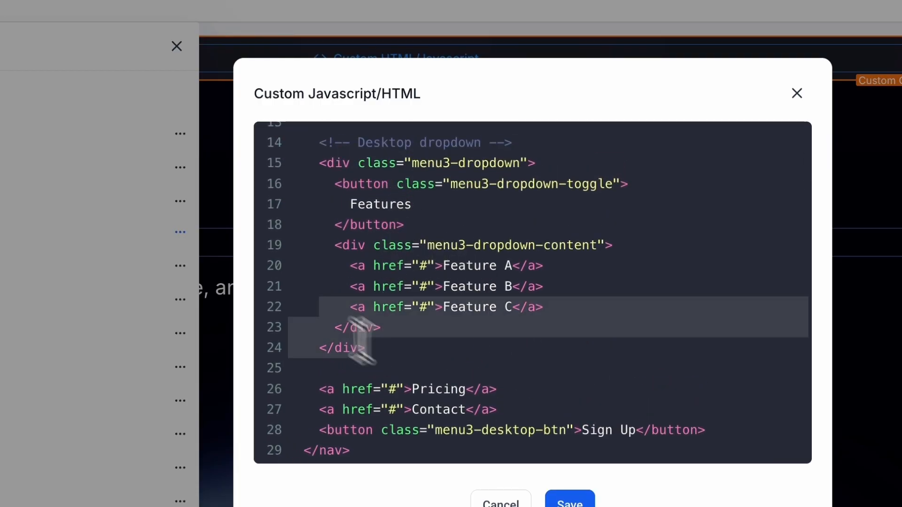
drag(424, 342, 274, 151)
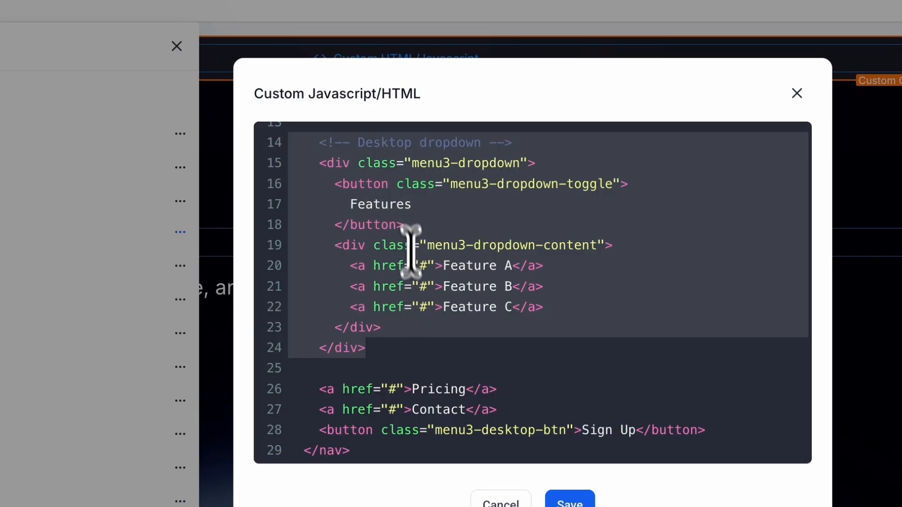
click(412, 338)
scroll(414, 339, up, 4)
scroll(414, 339, down, 4)
scroll(415, 339, up, 2)
scroll(414, 360, down, 2)
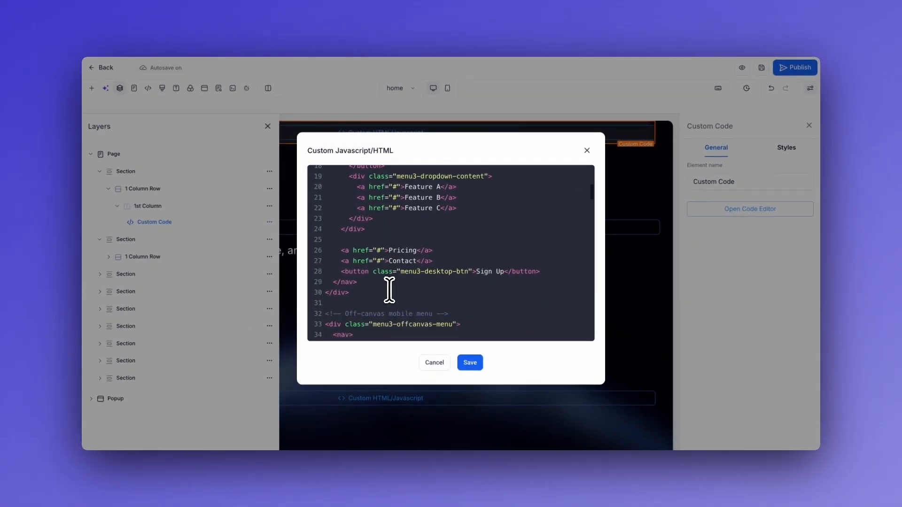
scroll(389, 290, down, 4)
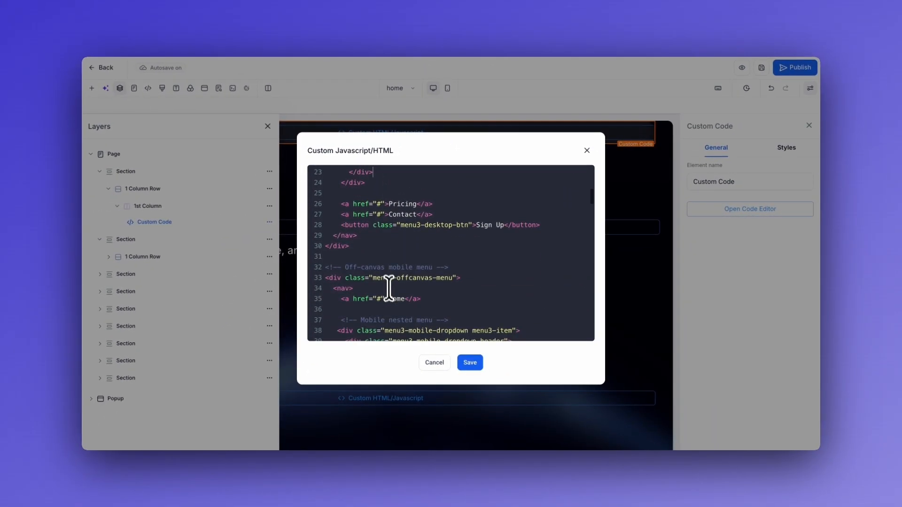
scroll(382, 225, down, 2)
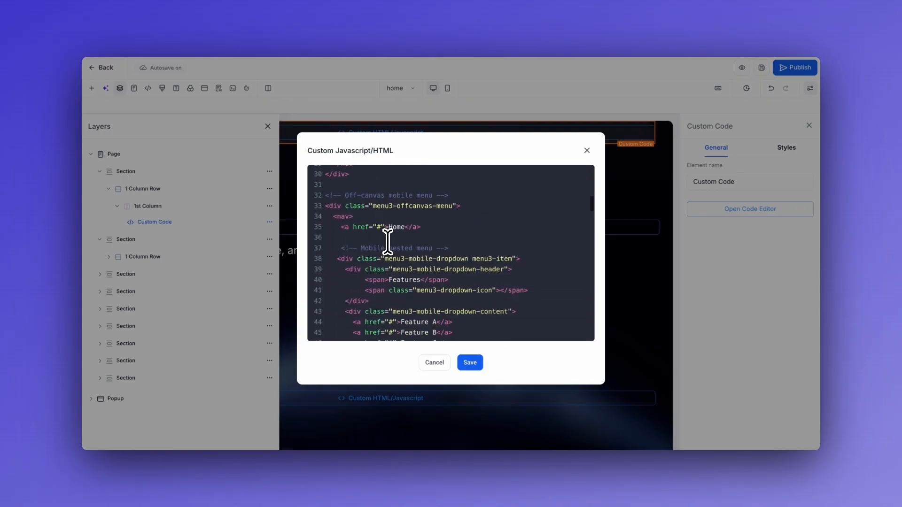
scroll(434, 229, down, 1)
scroll(432, 223, up, 2)
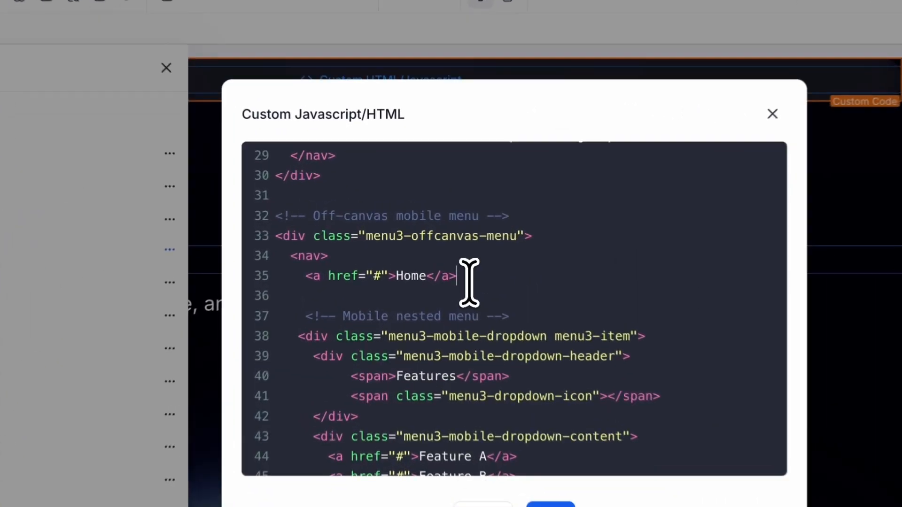
drag(428, 238, 334, 239)
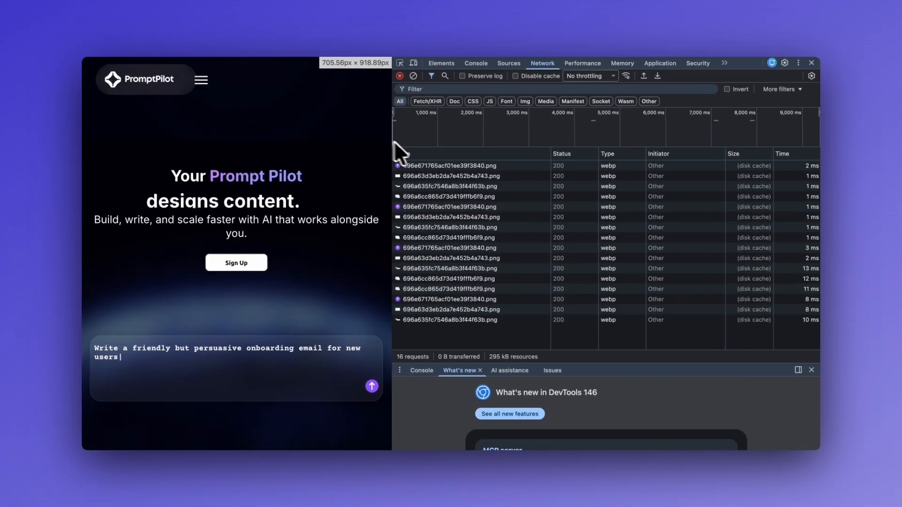
drag(394, 141, 386, 153)
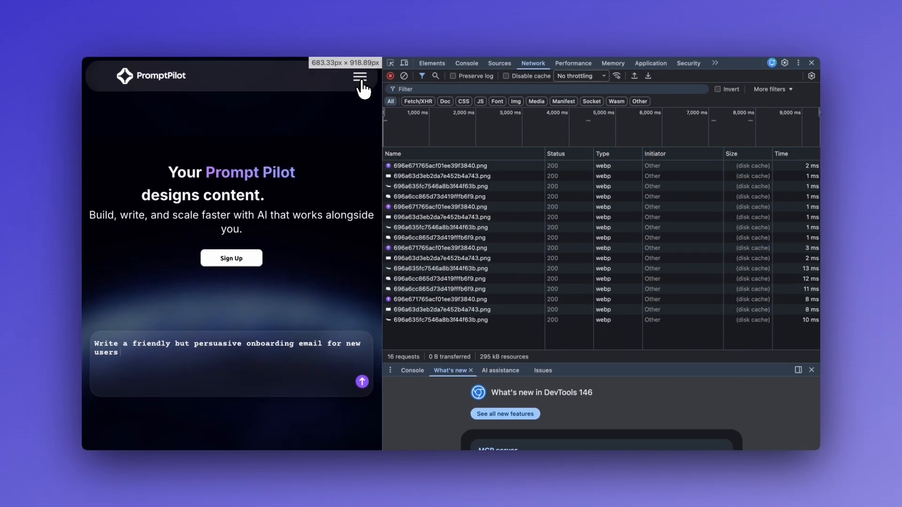
click(363, 82)
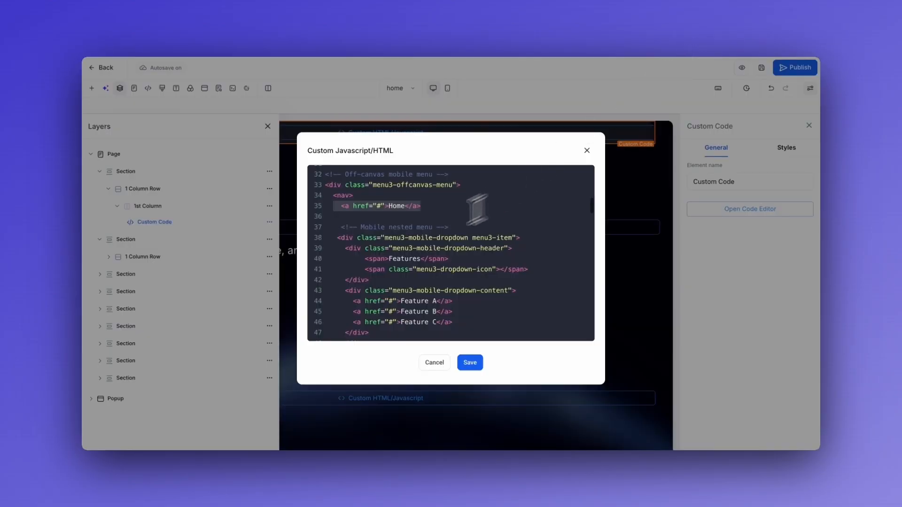
scroll(414, 221, down, 1)
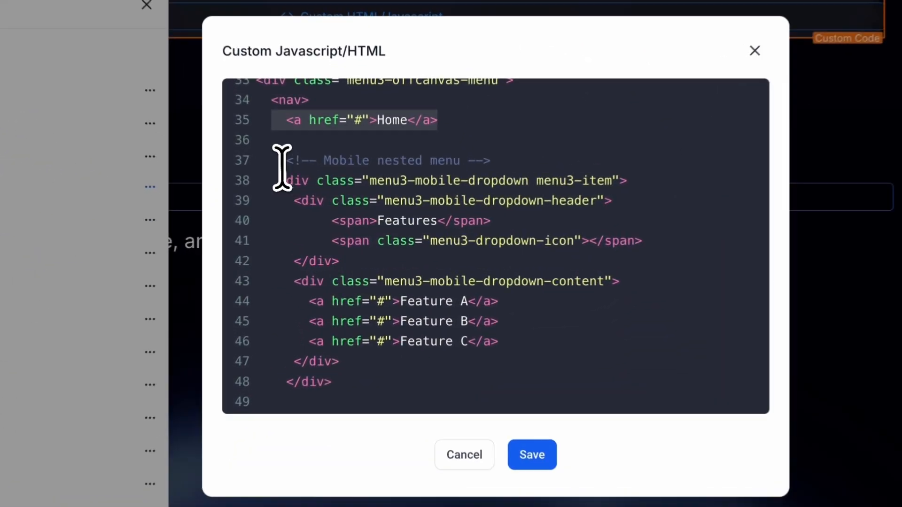
drag(339, 208, 378, 320)
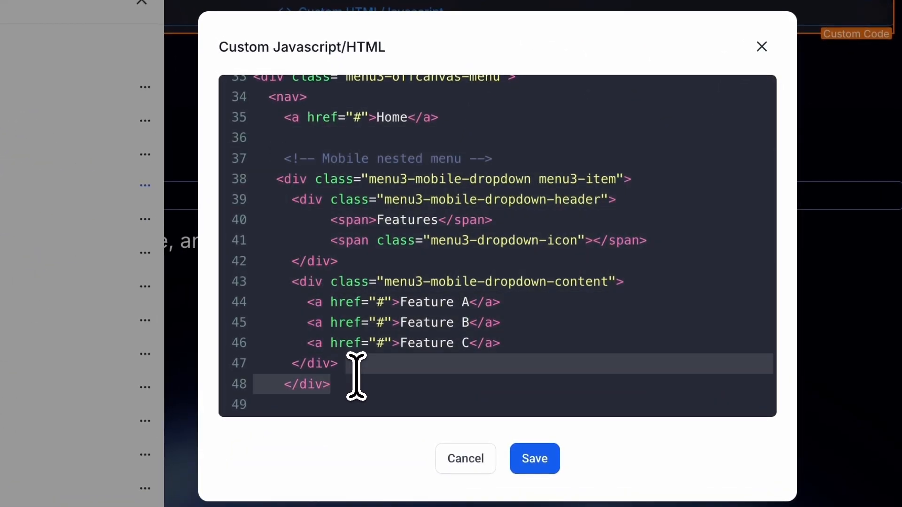
scroll(356, 376, down, 2)
click(348, 350)
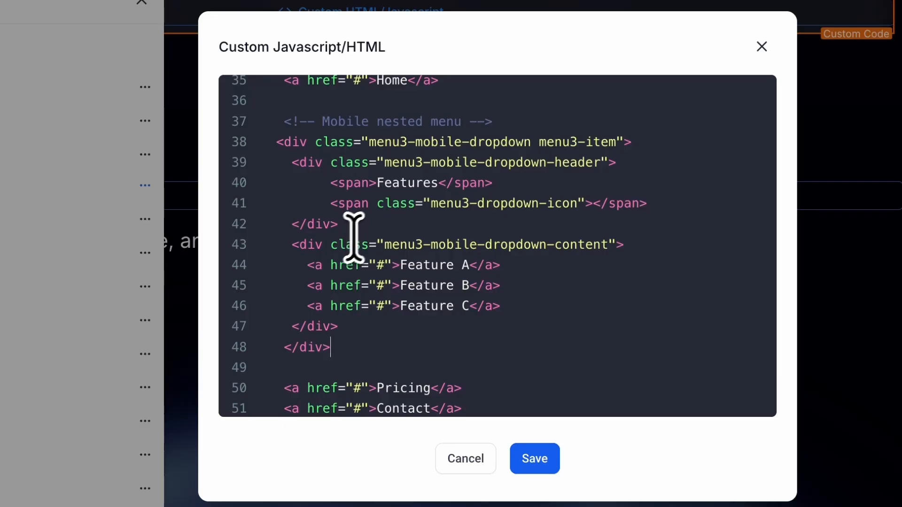
drag(294, 264, 514, 312)
click(547, 315)
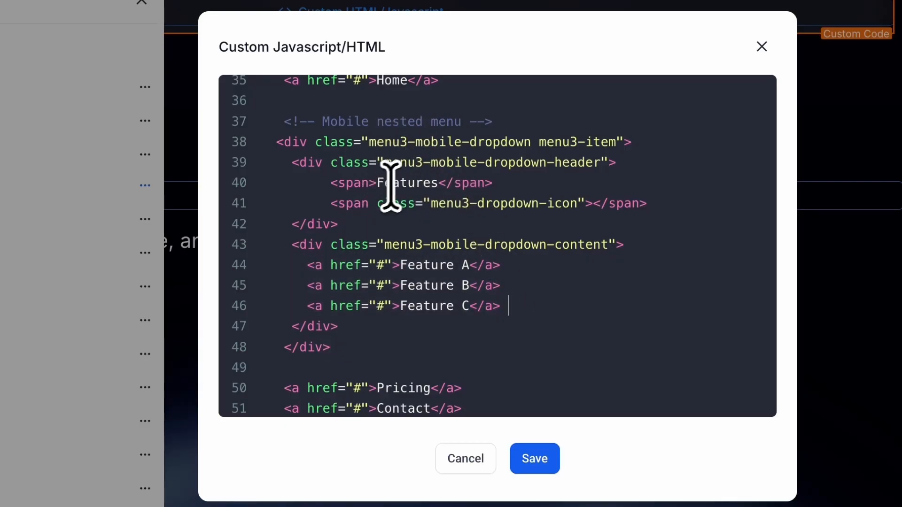
scroll(380, 218, down, 3)
drag(277, 273, 501, 301)
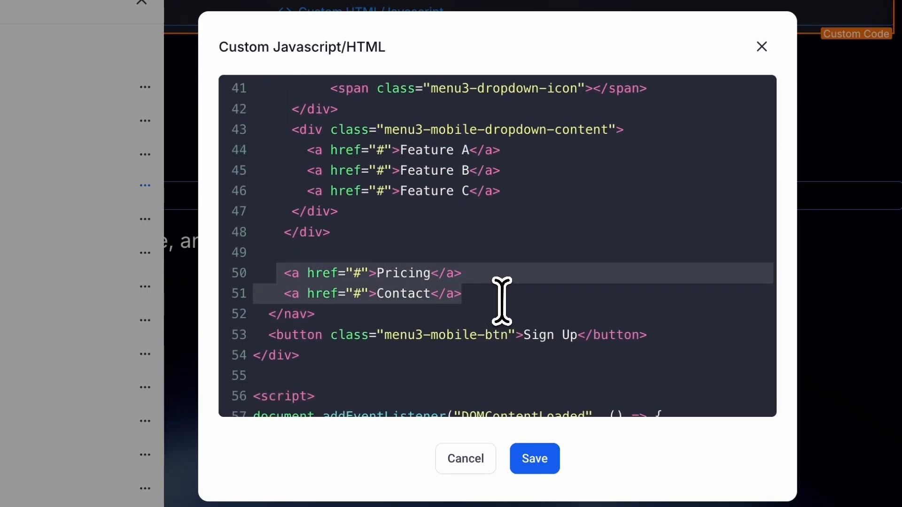
click(501, 301)
click(672, 334)
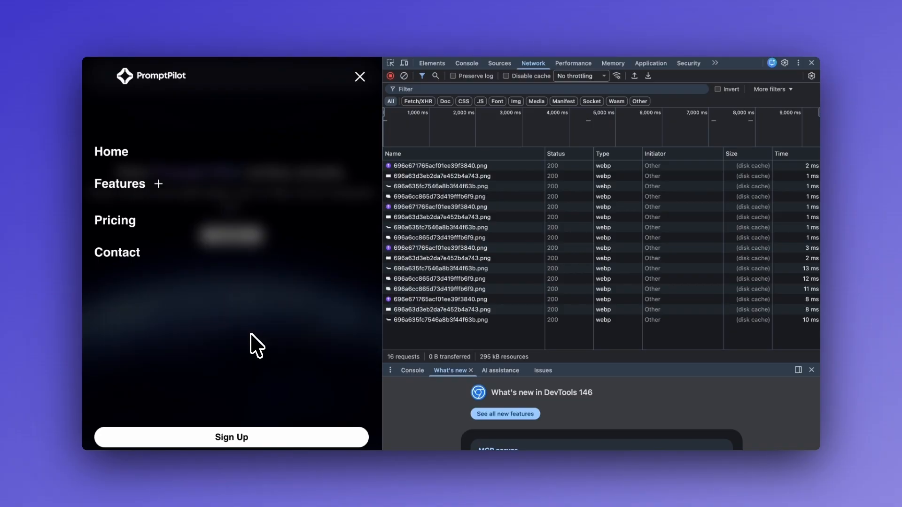
click(360, 83)
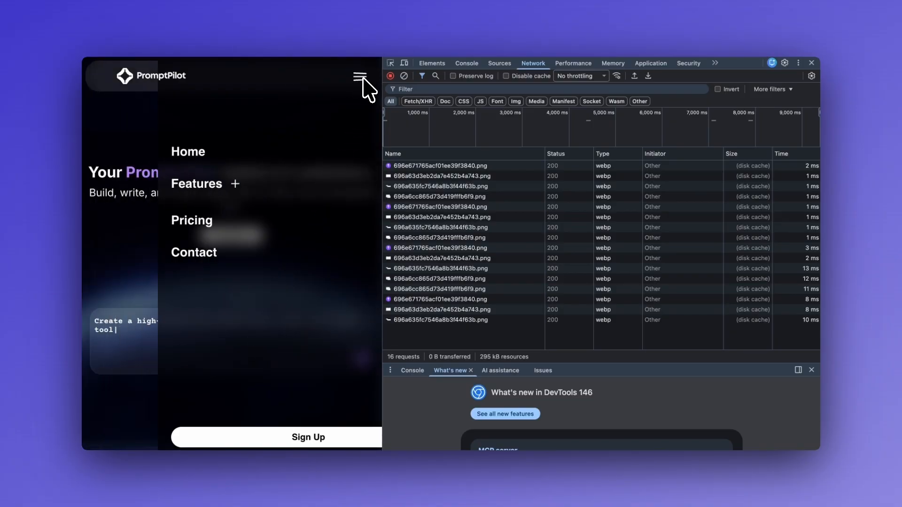
click(360, 76)
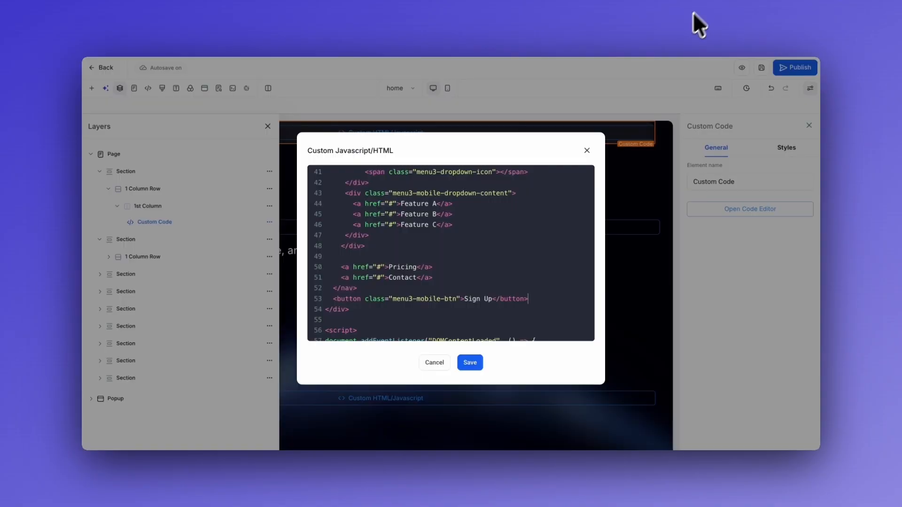
scroll(410, 266, down, 1)
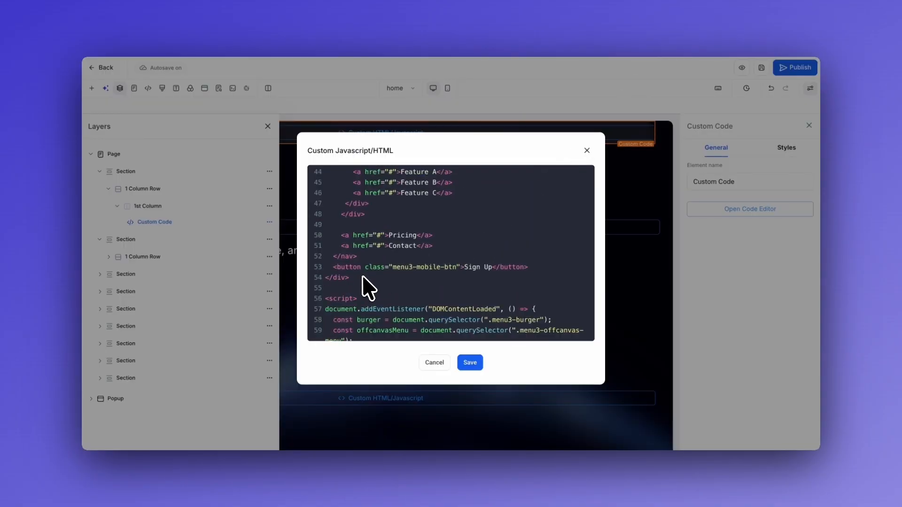
scroll(371, 282, down, 1)
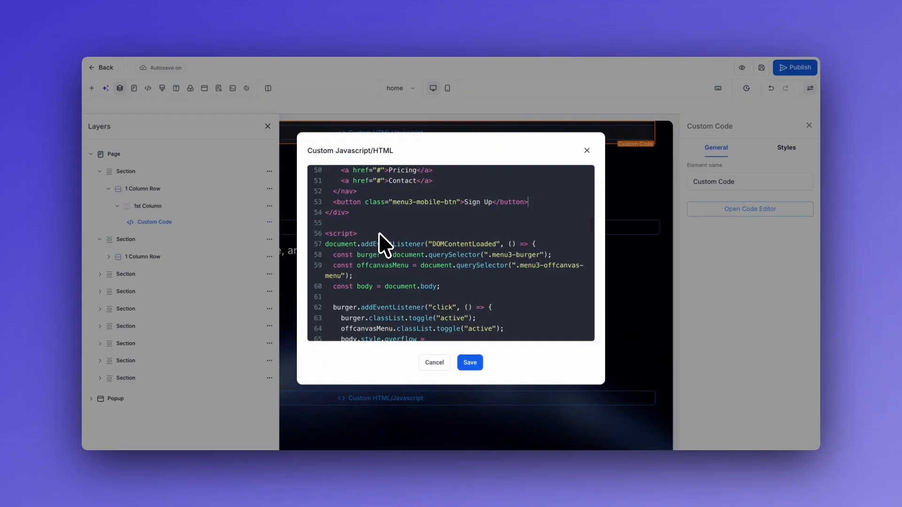
scroll(379, 233, down, 1)
scroll(373, 203, down, 1)
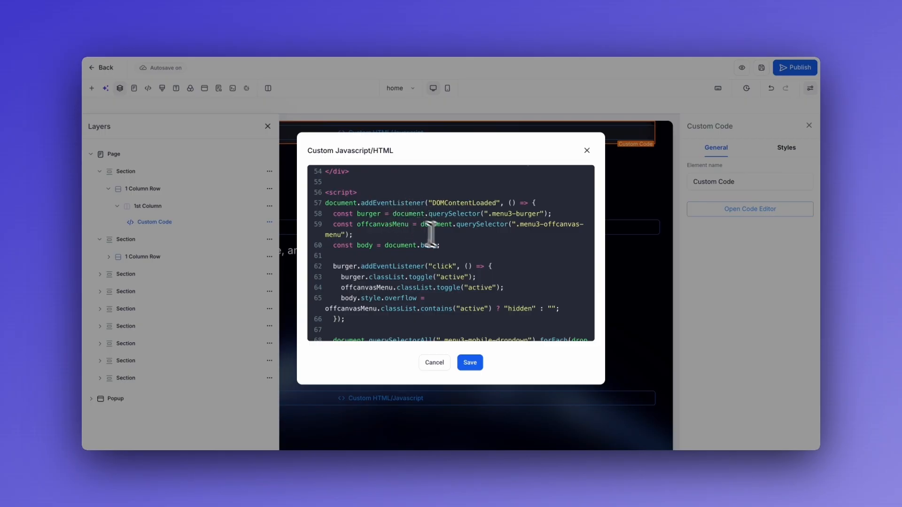
scroll(446, 240, down, 1)
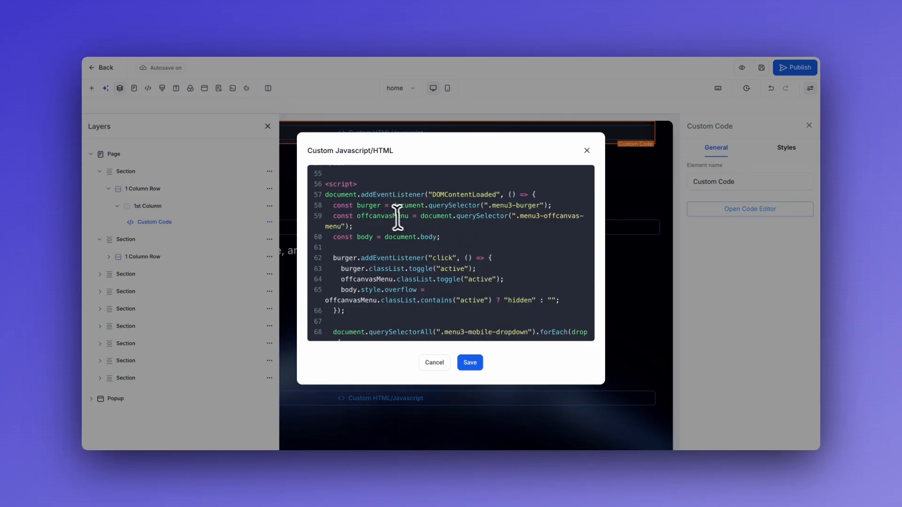
scroll(484, 239, down, 1)
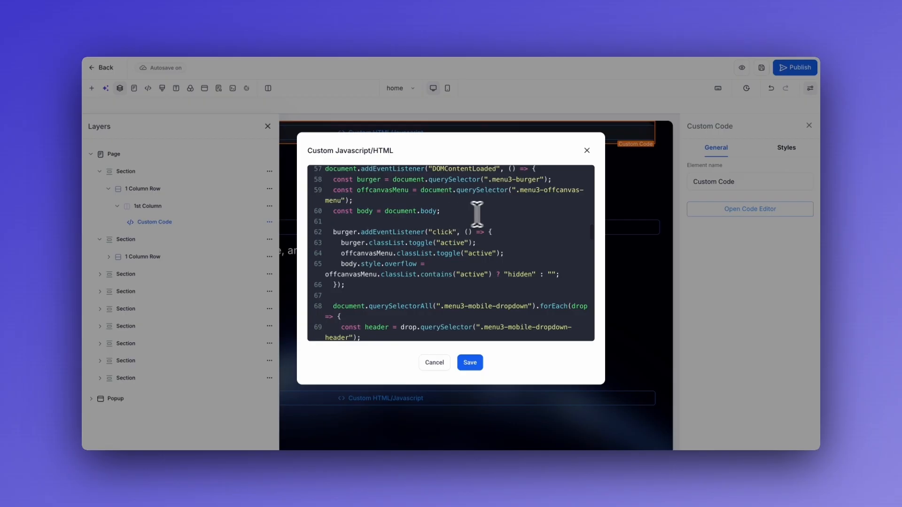
scroll(484, 215, down, 2)
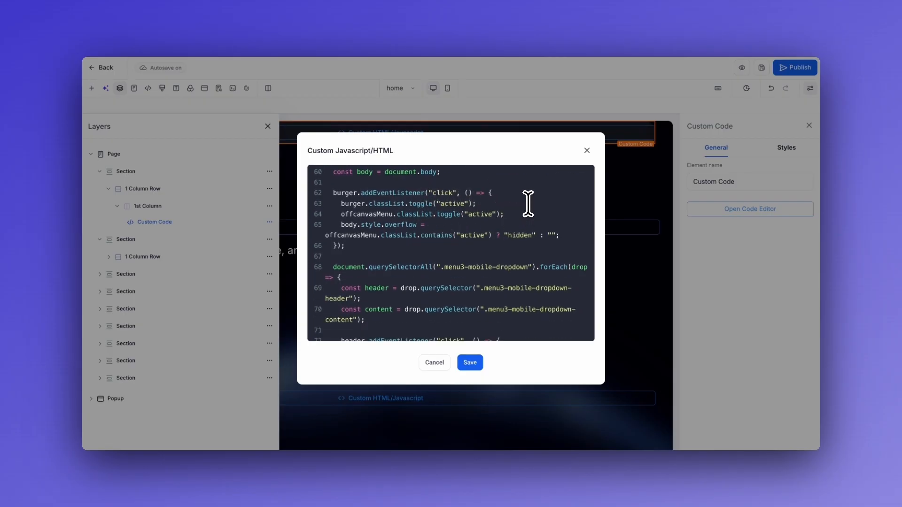
scroll(528, 203, down, 1)
scroll(513, 235, up, 1)
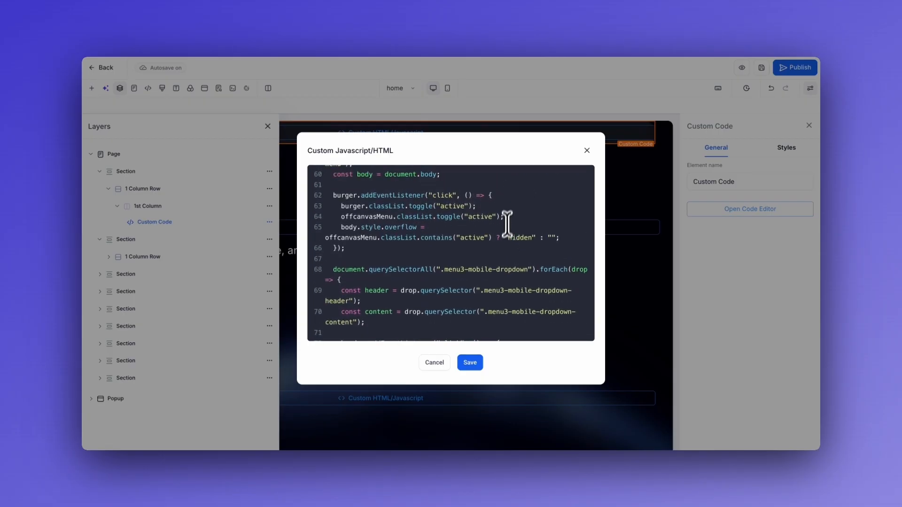
scroll(505, 235, down, 1)
scroll(508, 233, up, 1)
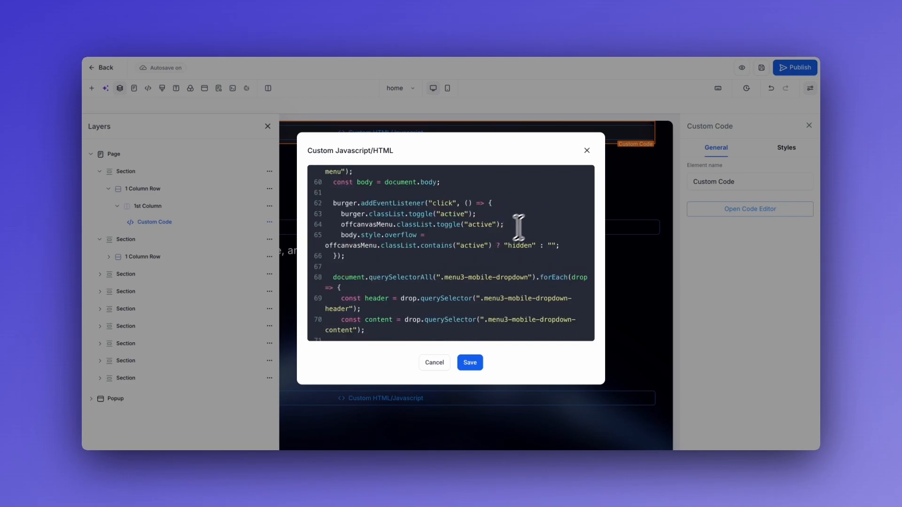
scroll(536, 217, down, 5)
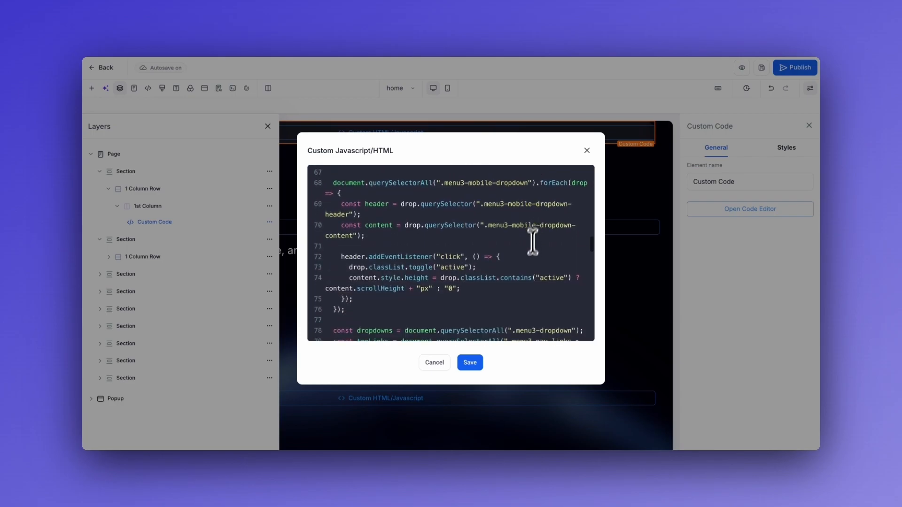
scroll(523, 251, down, 5)
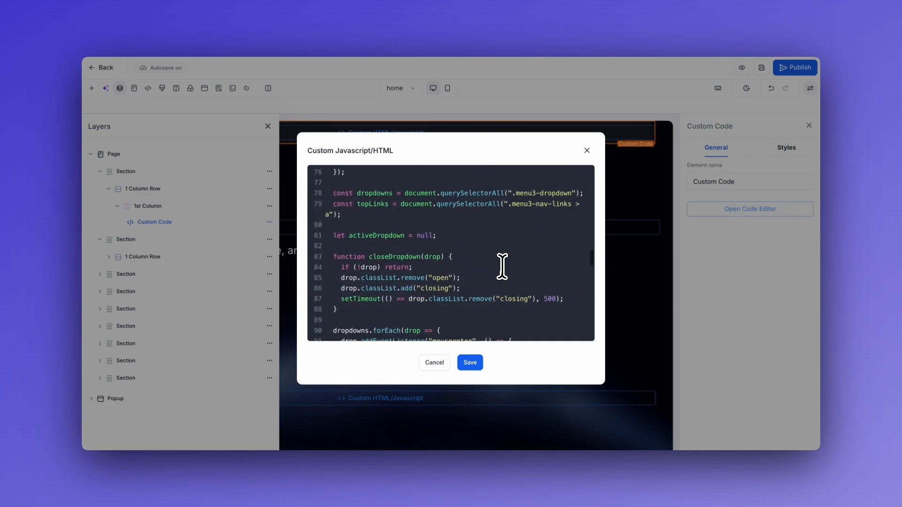
scroll(503, 267, down, 2)
scroll(550, 269, down, 2)
scroll(548, 272, down, 3)
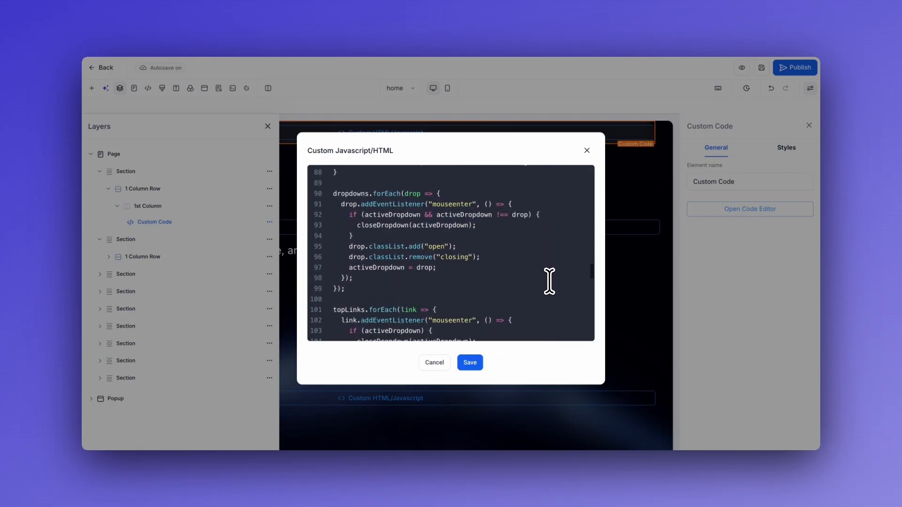
scroll(530, 258, down, 2)
scroll(531, 260, down, 3)
scroll(535, 235, down, 4)
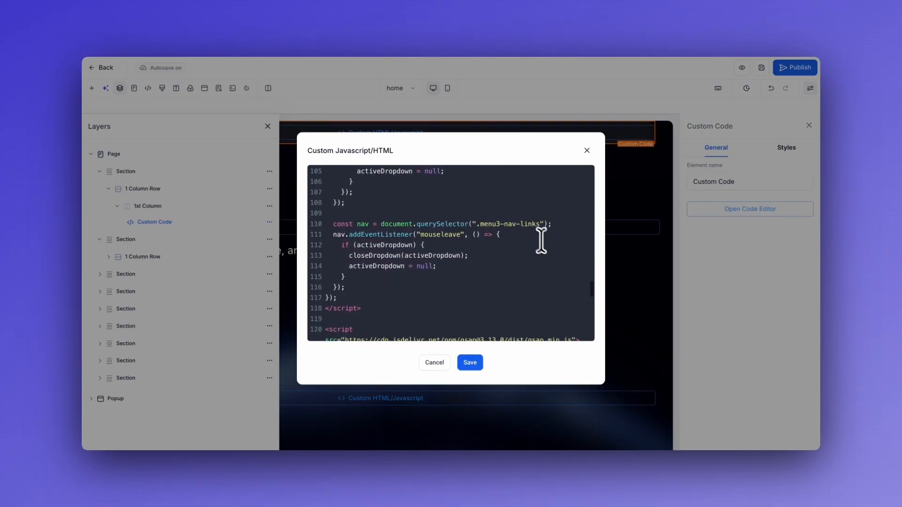
scroll(545, 260, down, 1)
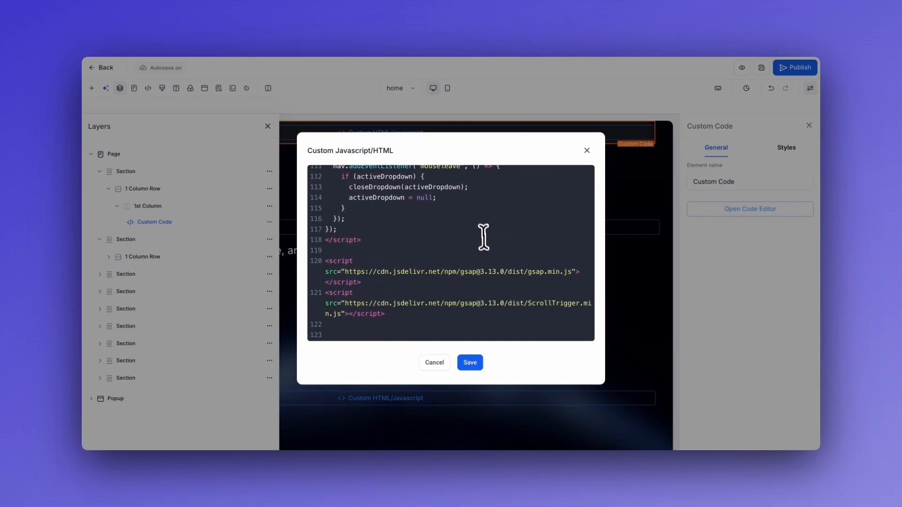
scroll(484, 238, down, 1)
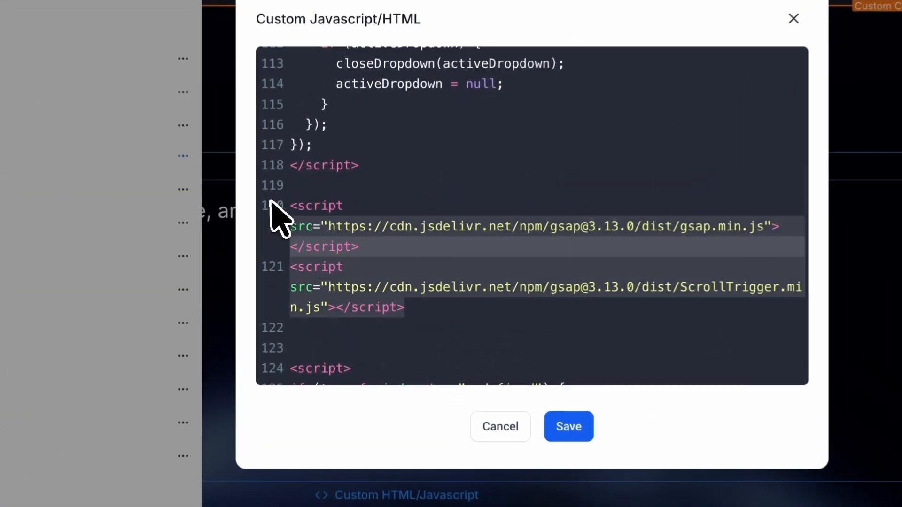
click(450, 238)
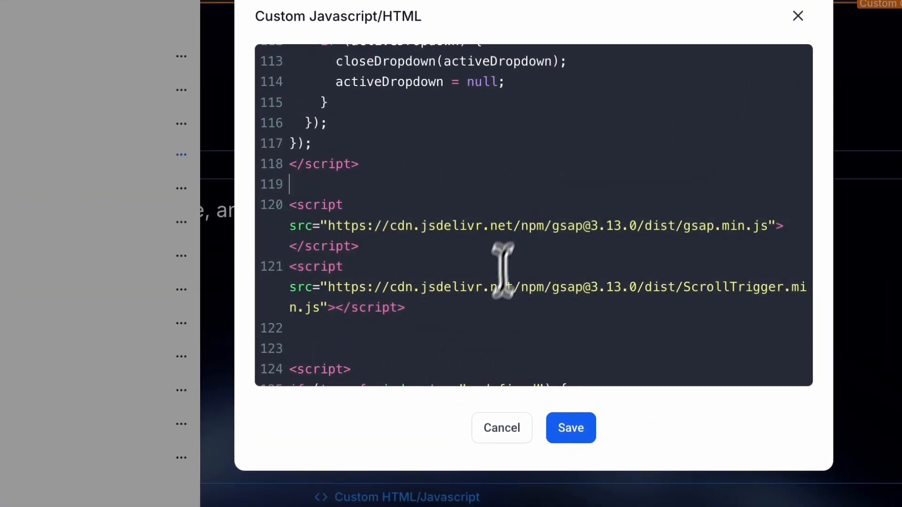
scroll(486, 323, down, 1)
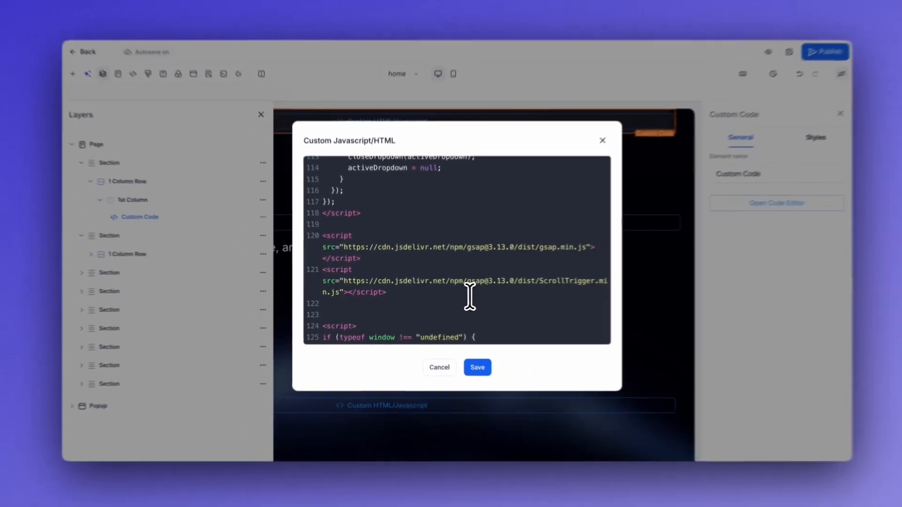
scroll(559, 310, down, 3)
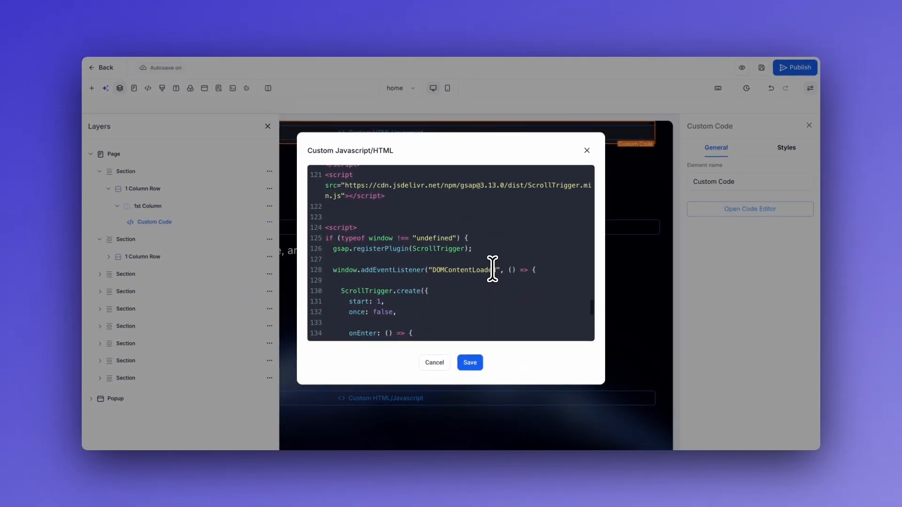
scroll(492, 269, down, 1)
scroll(479, 244, down, 5)
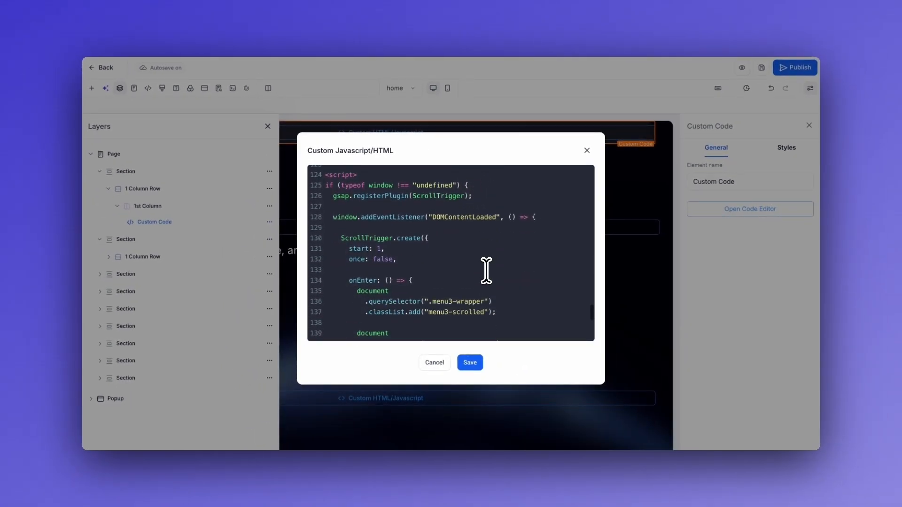
scroll(505, 267, up, 1)
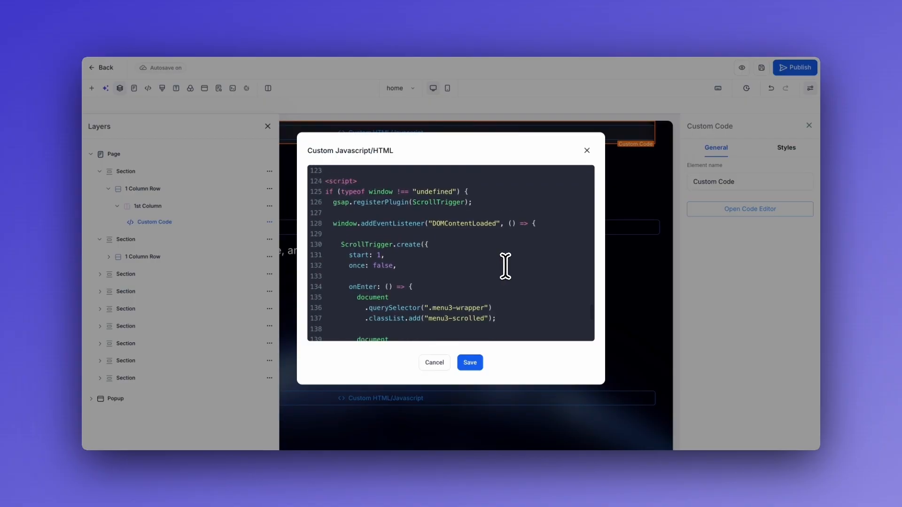
scroll(505, 266, down, 2)
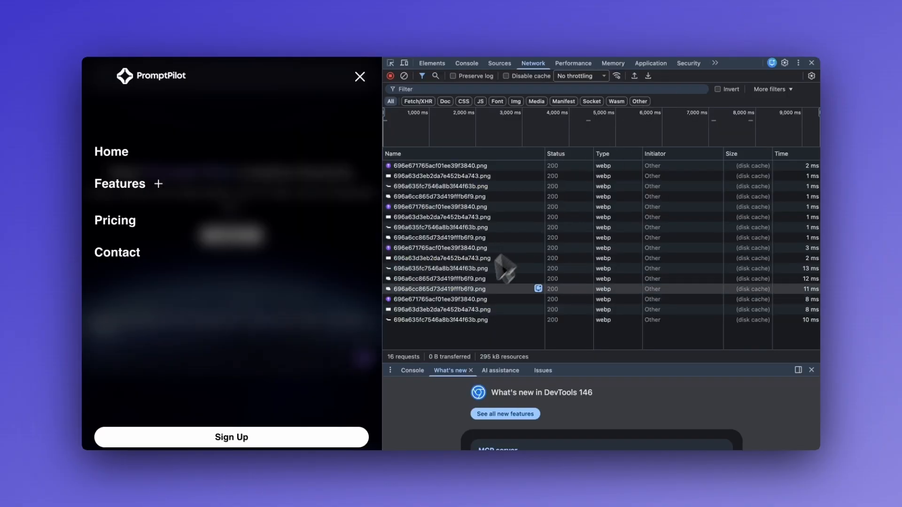
click(360, 78)
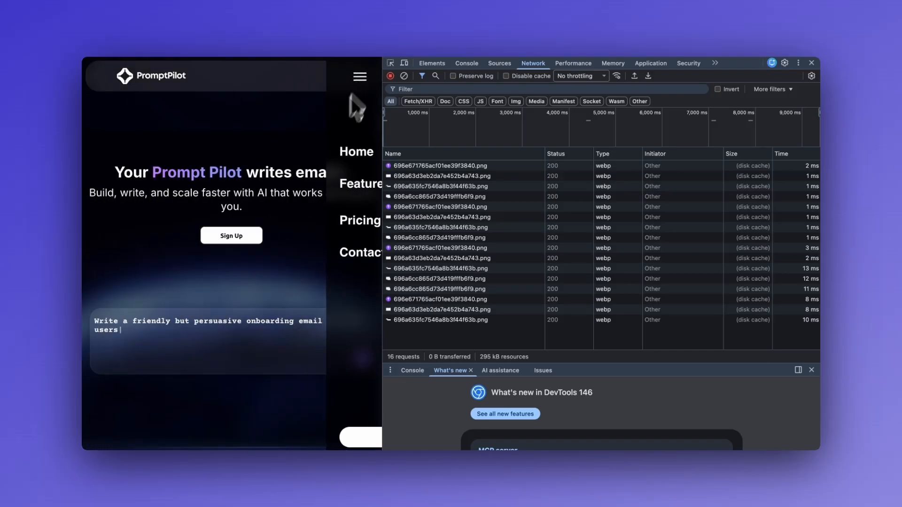
scroll(306, 192, down, 1)
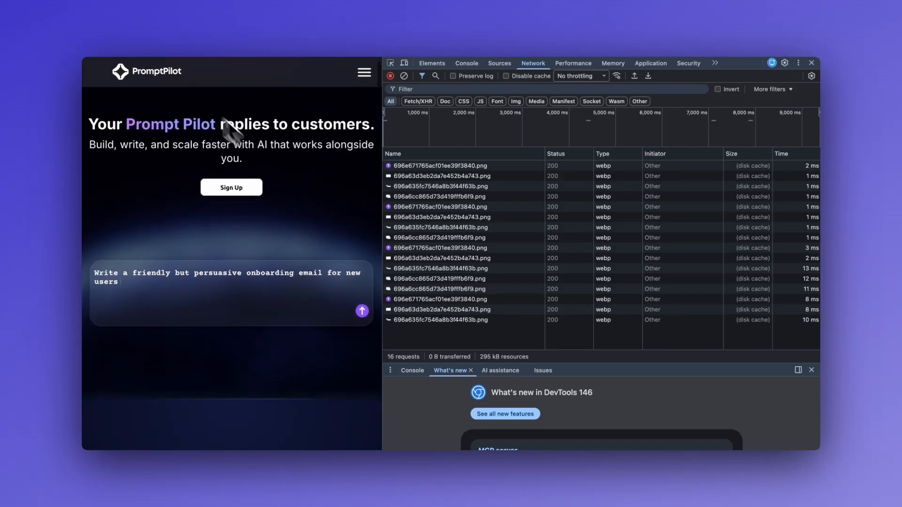
scroll(285, 208, up, 1)
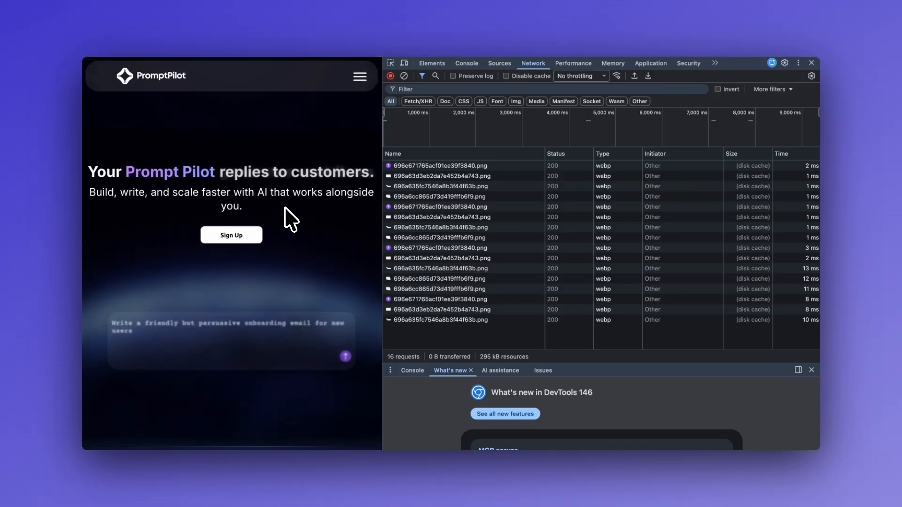
scroll(285, 208, down, 1)
scroll(288, 217, up, 1)
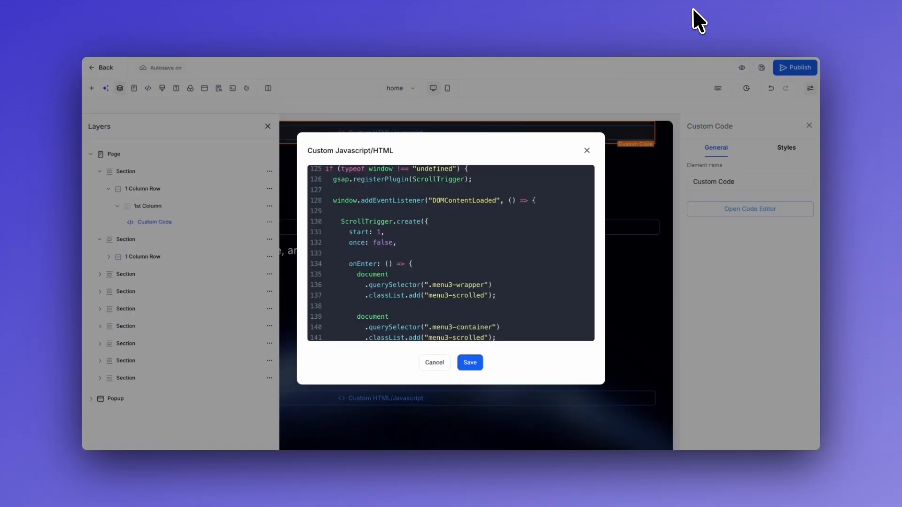
scroll(437, 253, up, 1)
scroll(433, 252, down, 2)
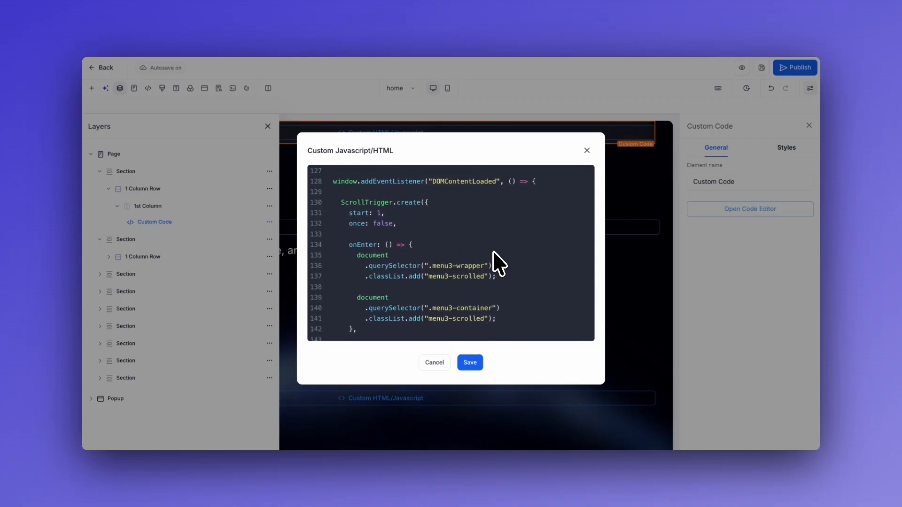
scroll(494, 253, down, 5)
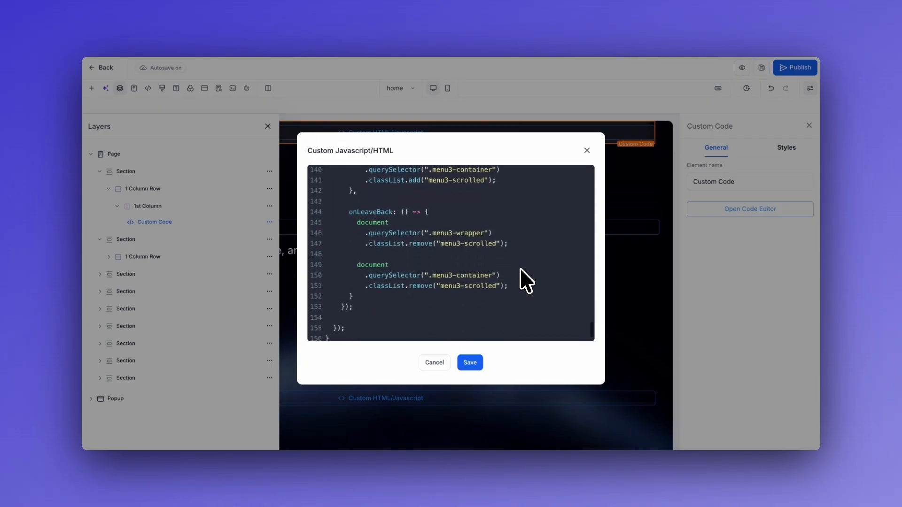
scroll(522, 272, down, 2)
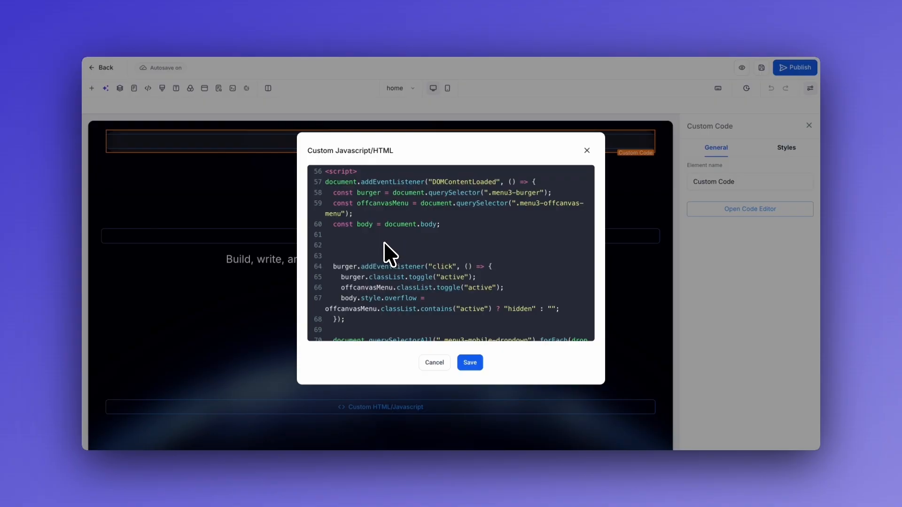
scroll(385, 242, up, 3)
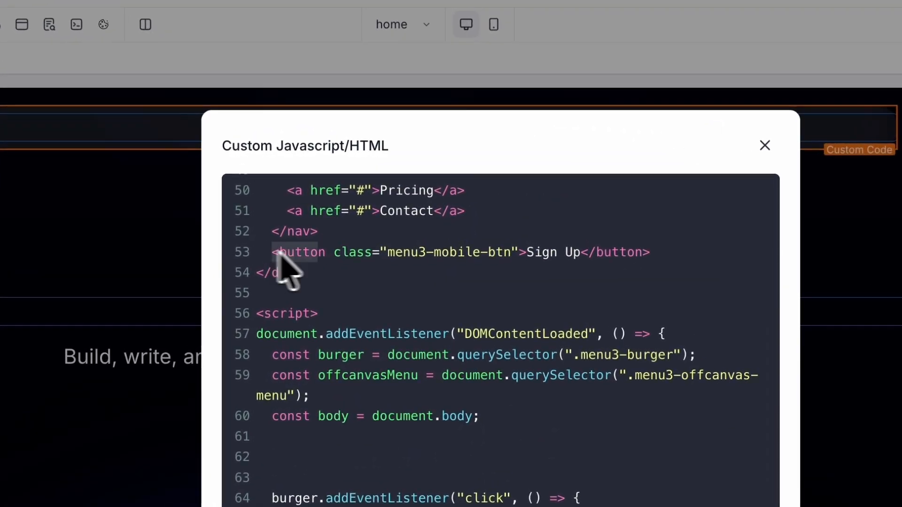
drag(334, 205, 536, 204)
click(633, 238)
drag(234, 242, 664, 254)
click(658, 252)
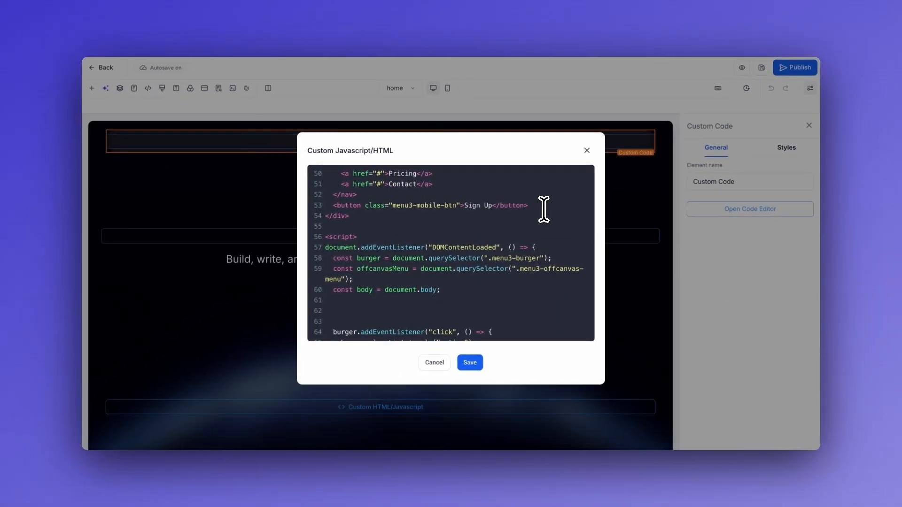
scroll(461, 216, down, 1)
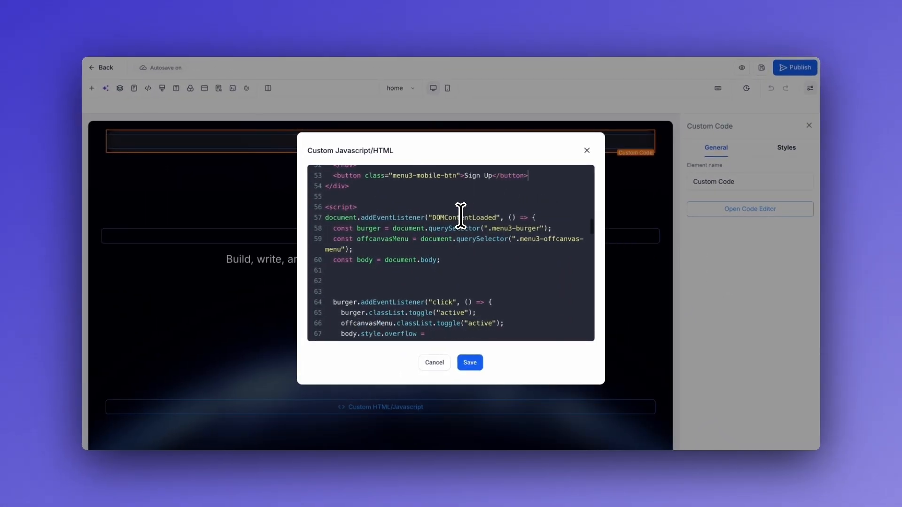
scroll(433, 228, up, 1)
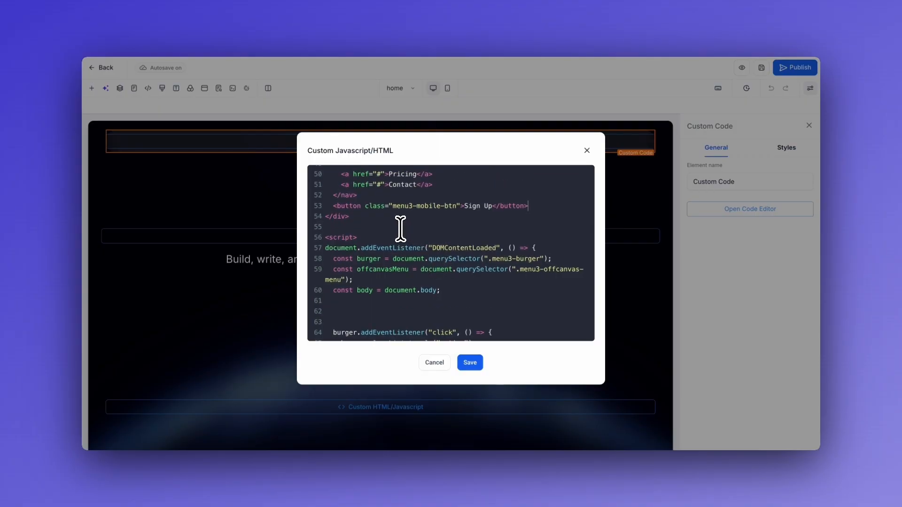
scroll(402, 227, down, 1)
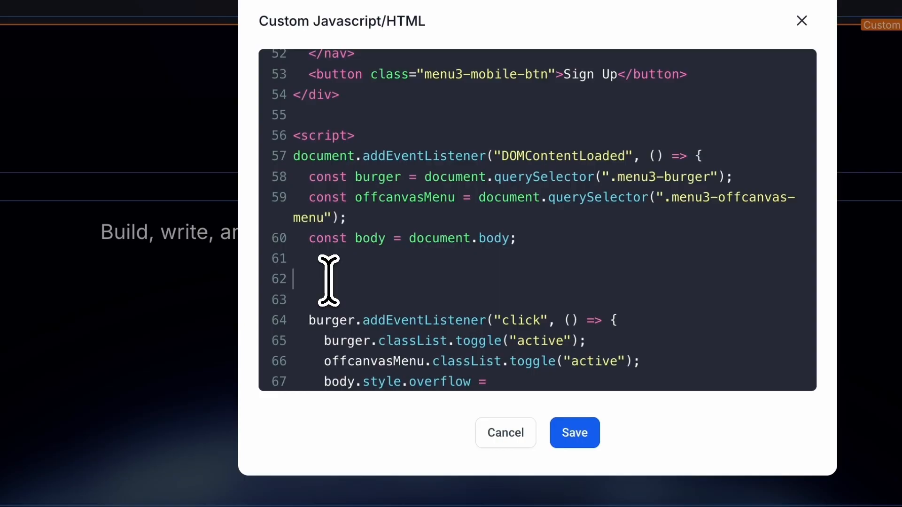
text(document.querySelector(".menu3-mobile-btn").addEventListener("click", function() {   window.location.href = "https://example.com"; });)
scroll(385, 269, down, 1)
drag(310, 248, 601, 242)
click(602, 243)
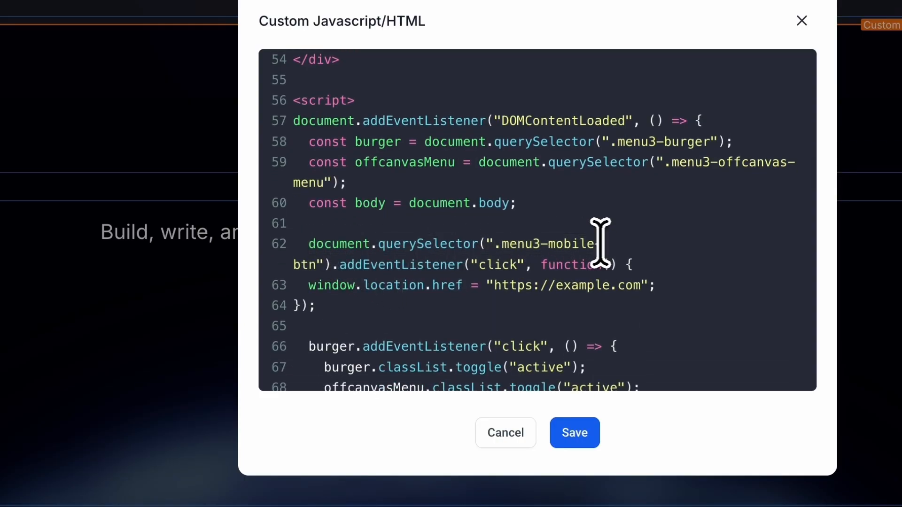
drag(500, 243, 316, 266)
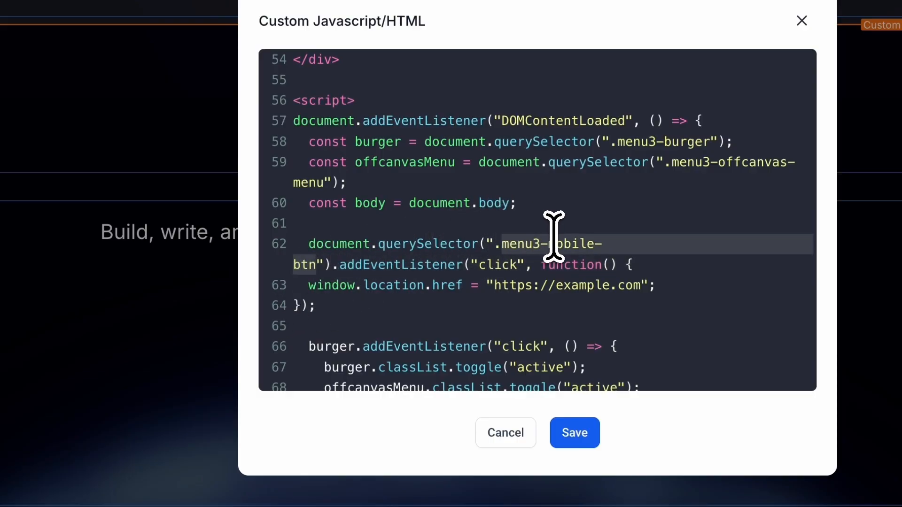
scroll(543, 237, up, 2)
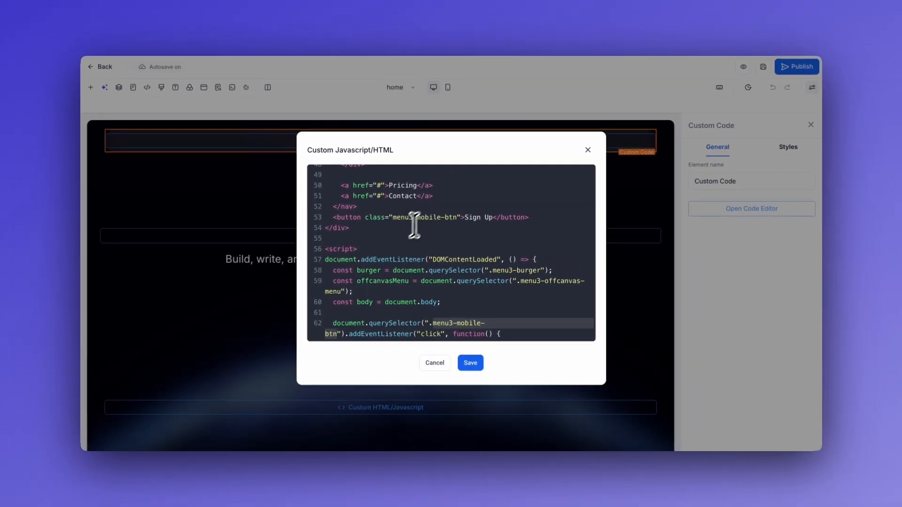
scroll(446, 191, down, 2)
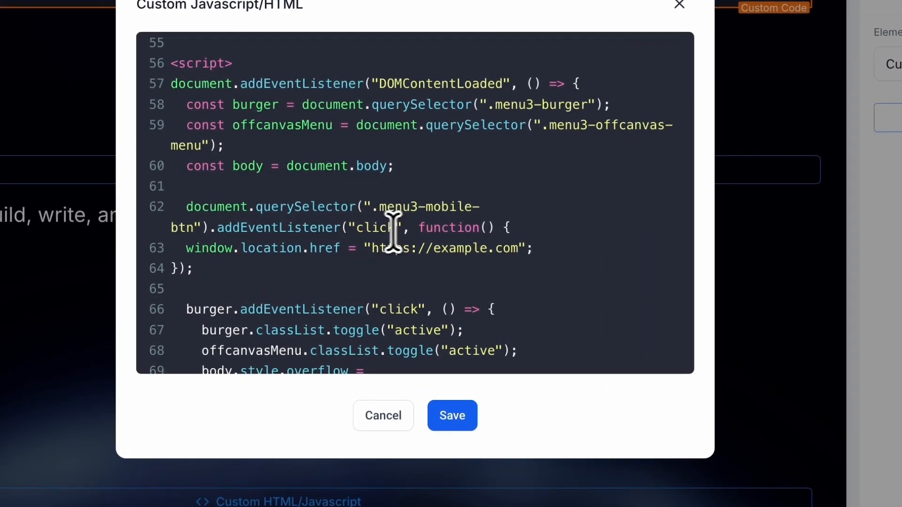
click(380, 228)
drag(527, 232, 546, 253)
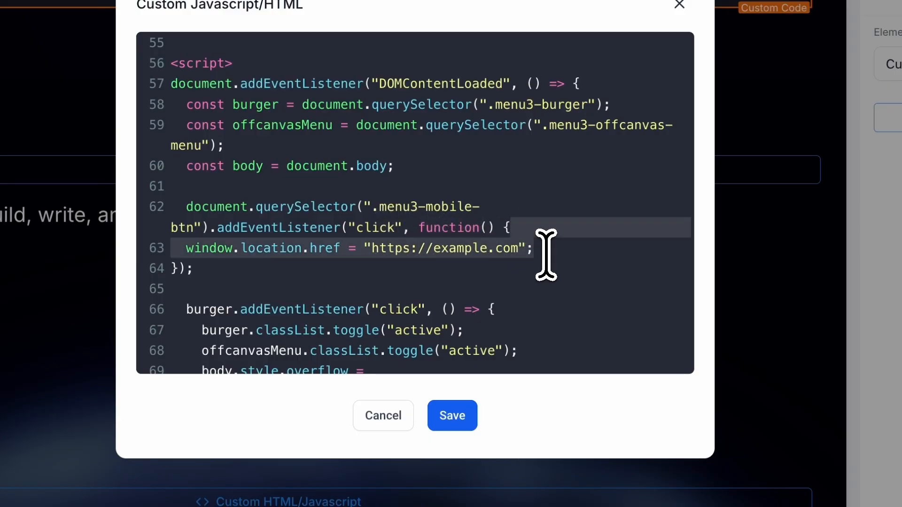
click(546, 253)
drag(540, 252, 362, 254)
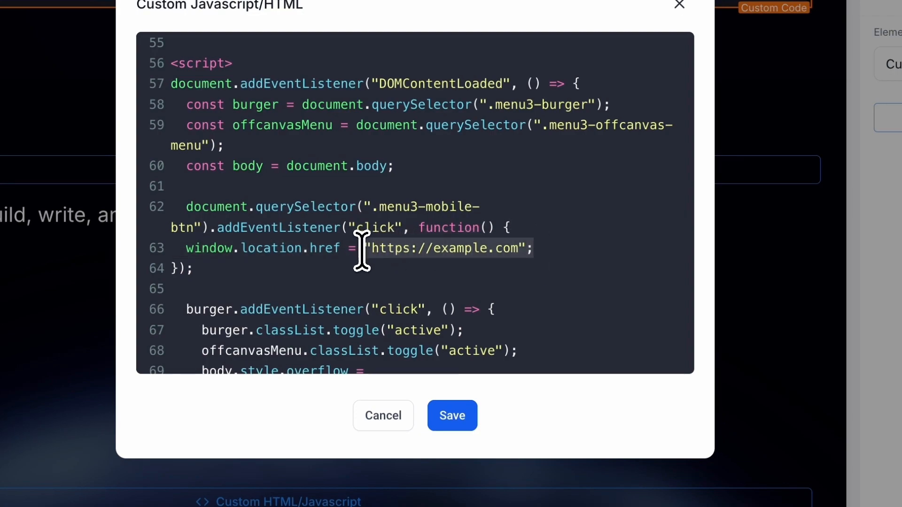
click(548, 253)
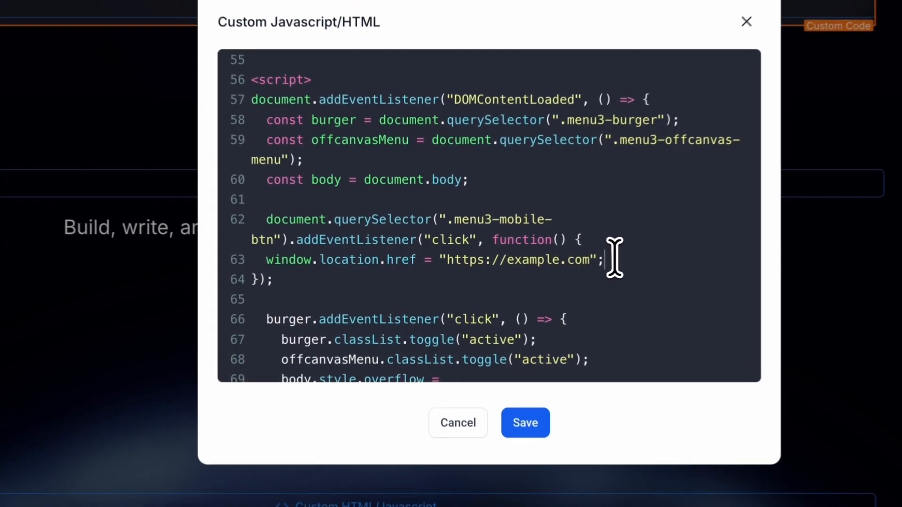
drag(514, 276, 318, 277)
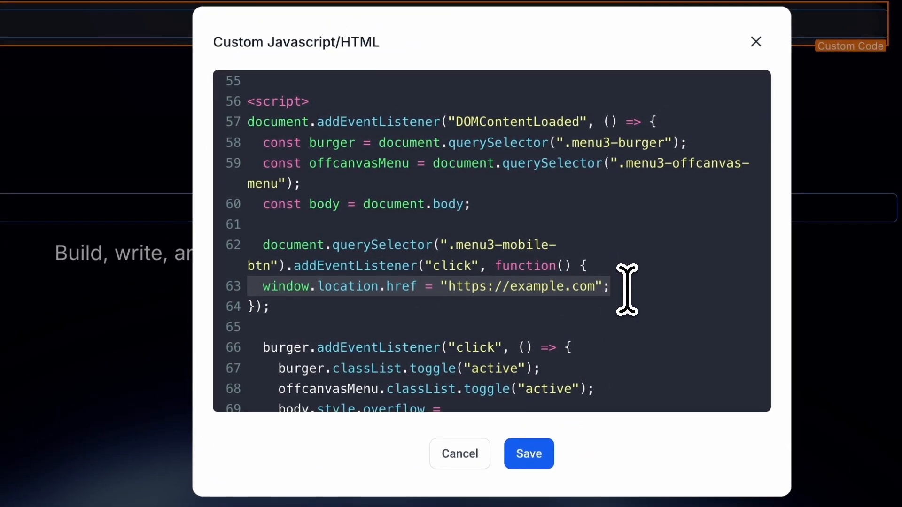
click(314, 349)
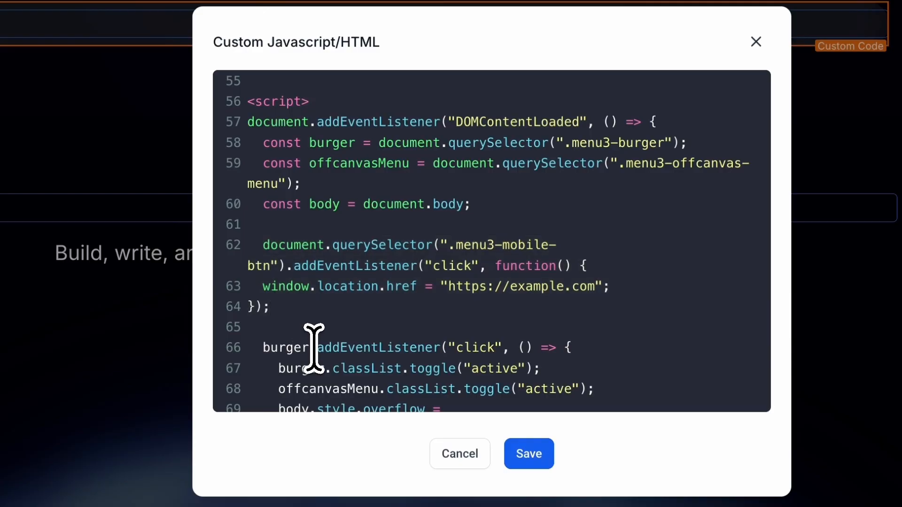
Duplicate the lines 62–64 handler block below it as lines 66–68.
scroll(371, 332, up, 3)
drag(263, 160, 662, 165)
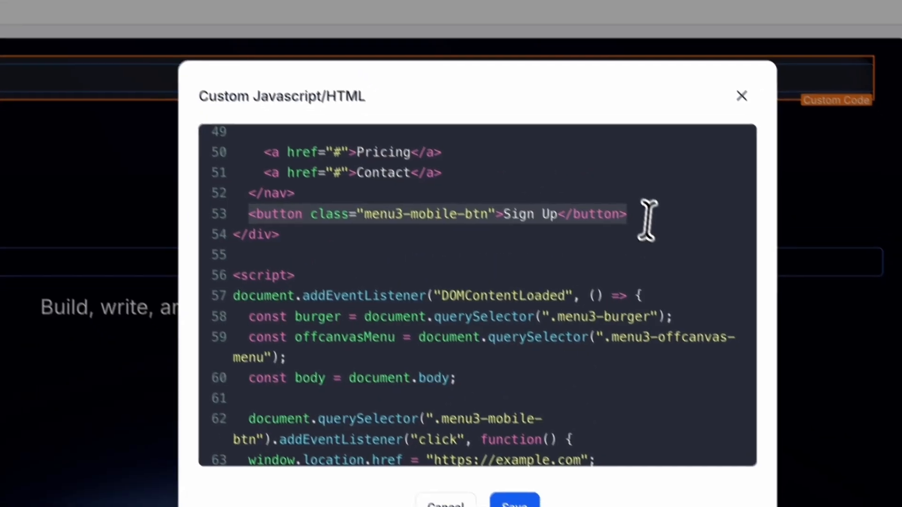
scroll(649, 223, down, 3)
drag(257, 346, 210, 302)
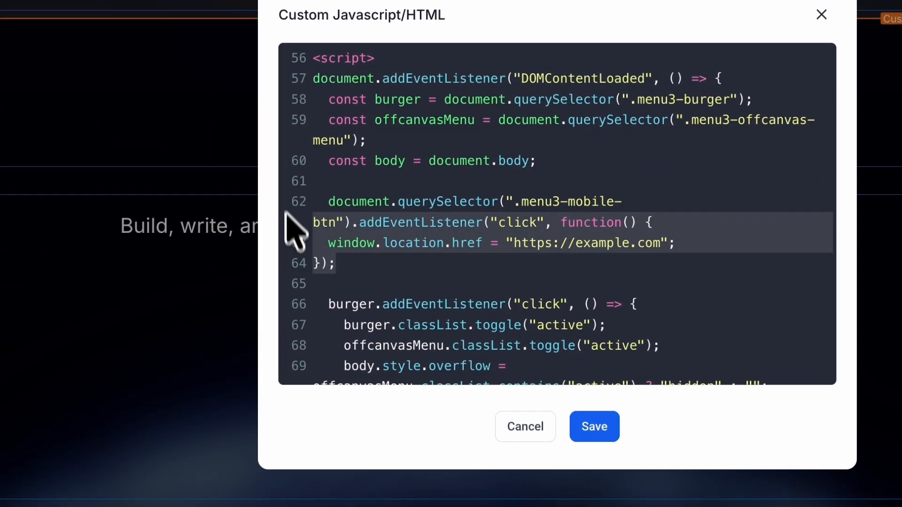
click(375, 259)
key(Return)
text(document.querySelector(".menu3-mobile-btn").addEventListener("click", function() {   window.location.href = "https://example.com"; });)
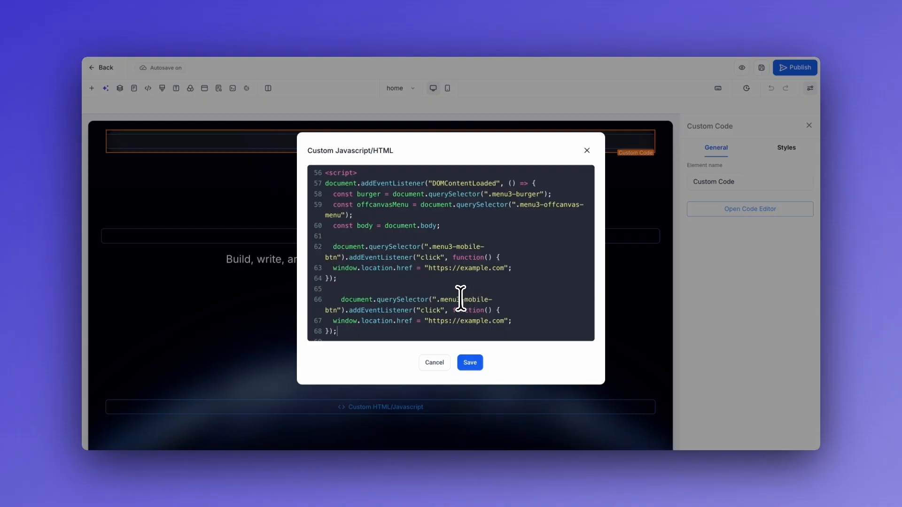
Close the code editor and the Layers panel, returning to the hero canvas with its Sign Up button.
scroll(460, 300, down, 2)
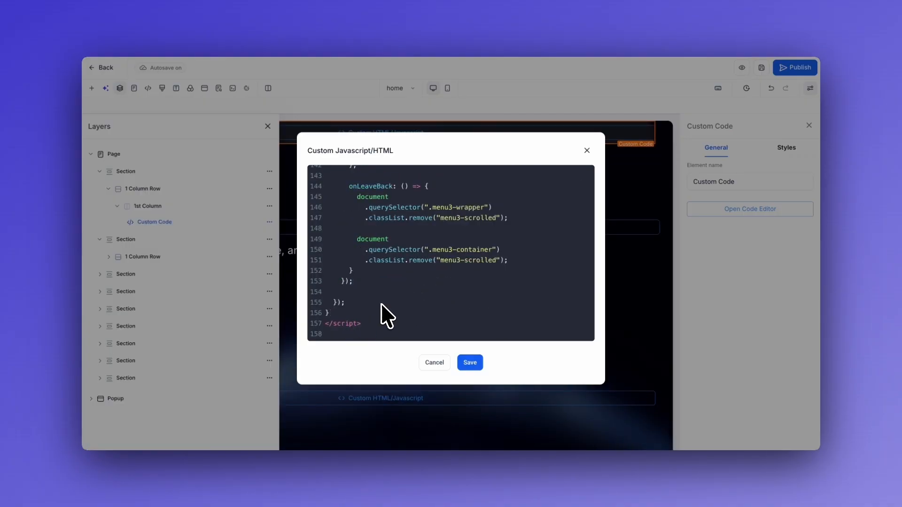
scroll(407, 304, up, 20)
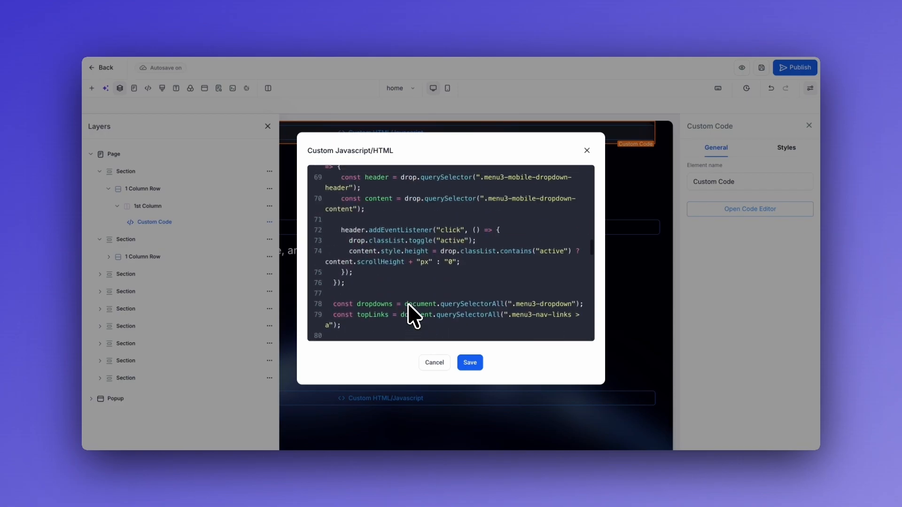
scroll(408, 305, up, 6)
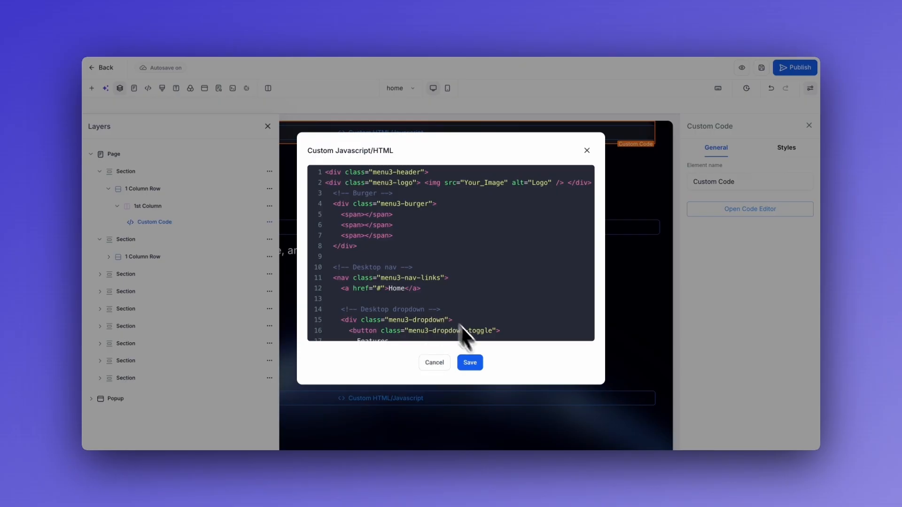
click(586, 151)
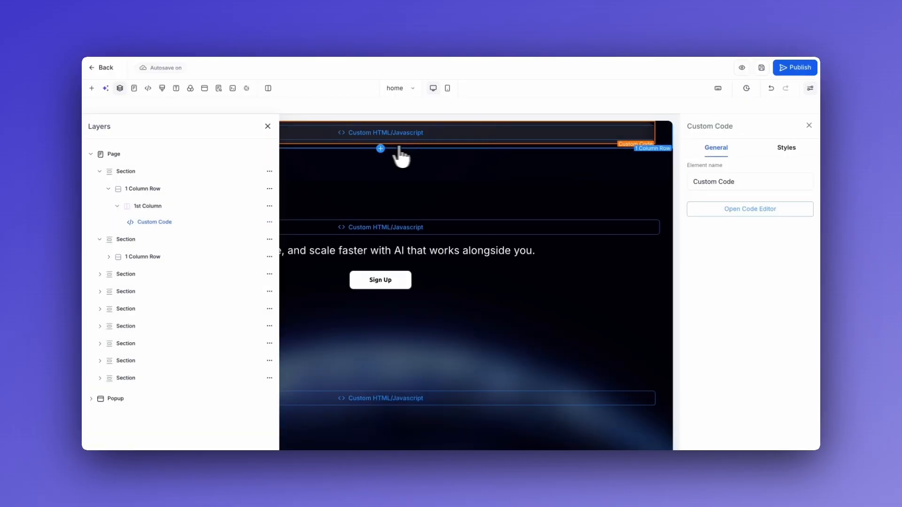
click(268, 126)
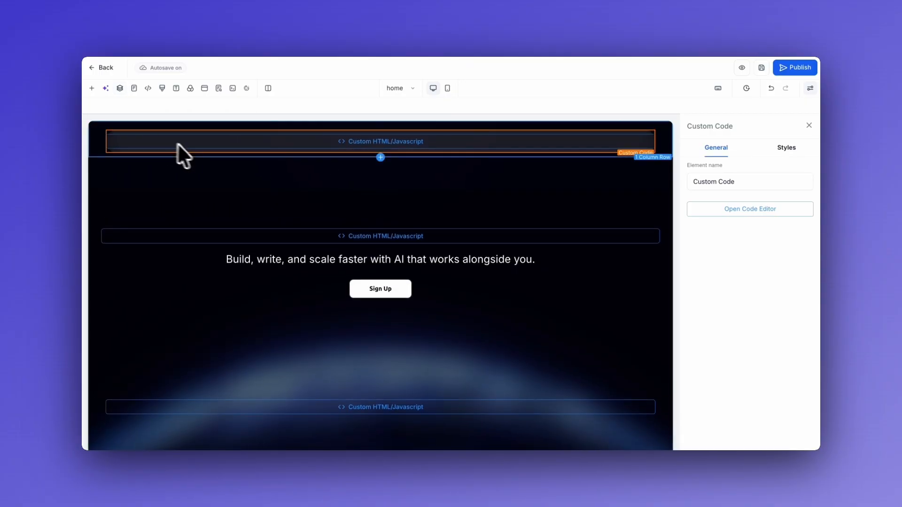
click(161, 89)
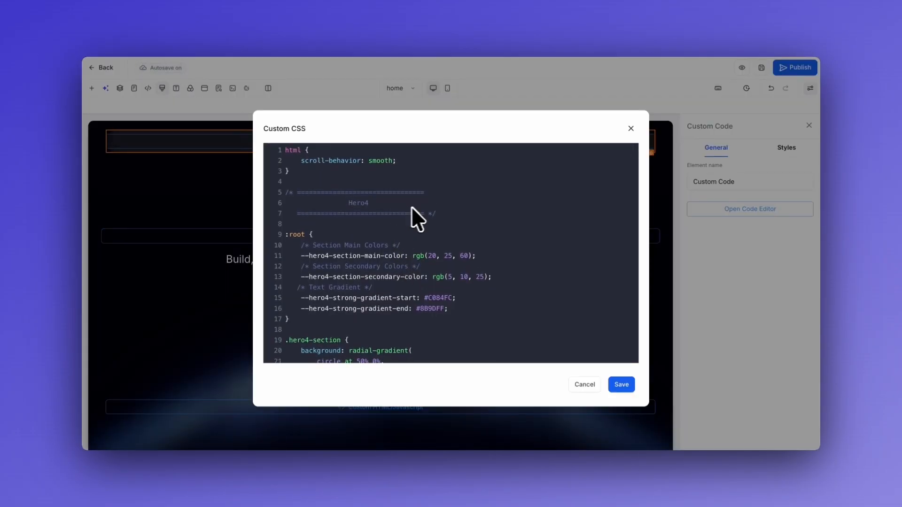
scroll(422, 263, down, 15)
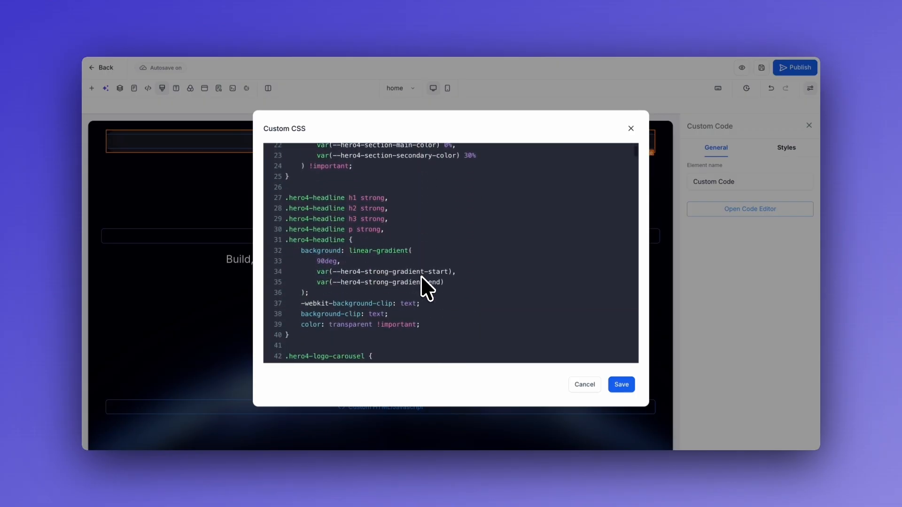
scroll(423, 288, down, 20)
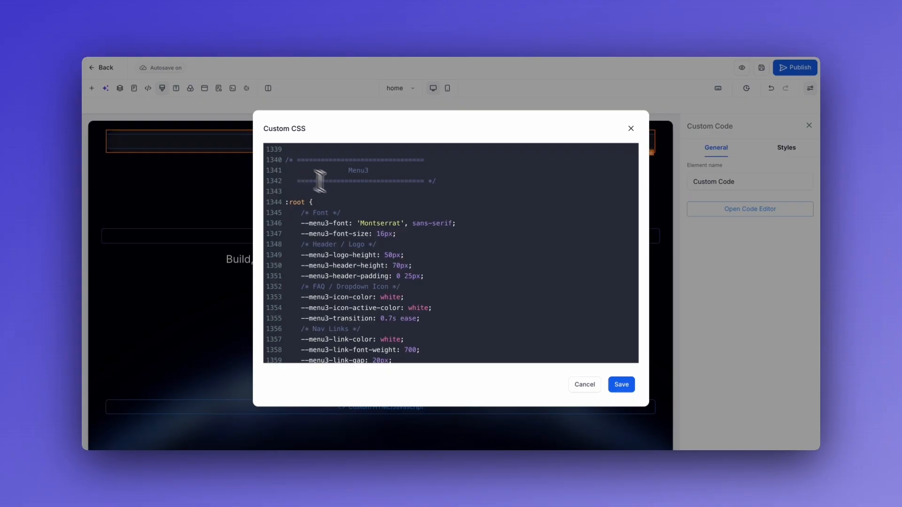
drag(285, 161, 317, 238)
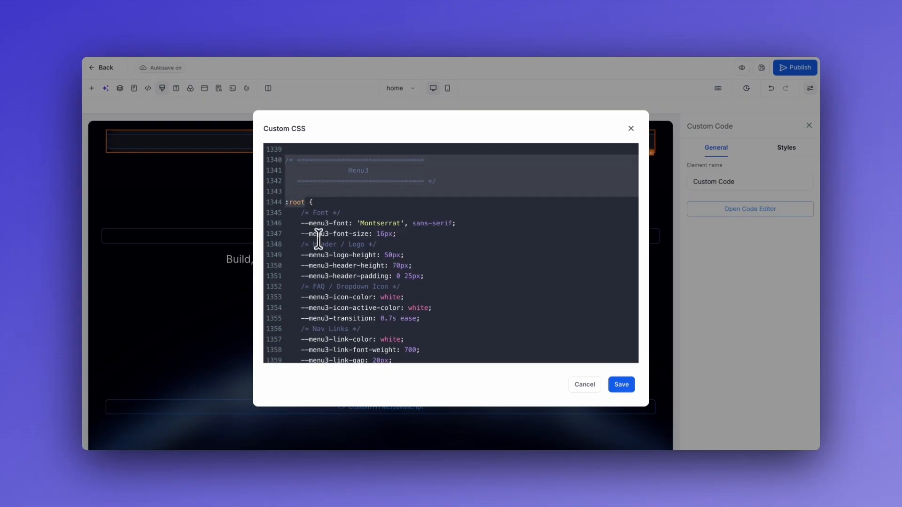
click(391, 209)
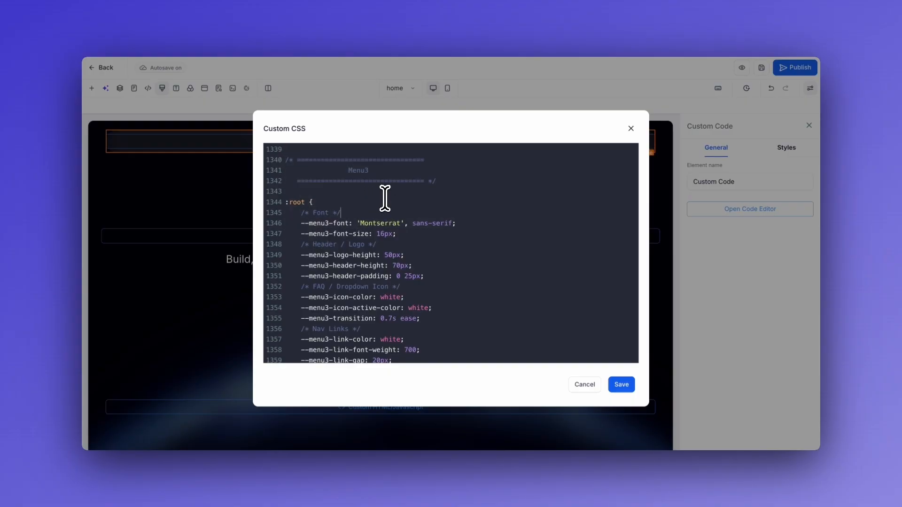
scroll(384, 198, down, 1)
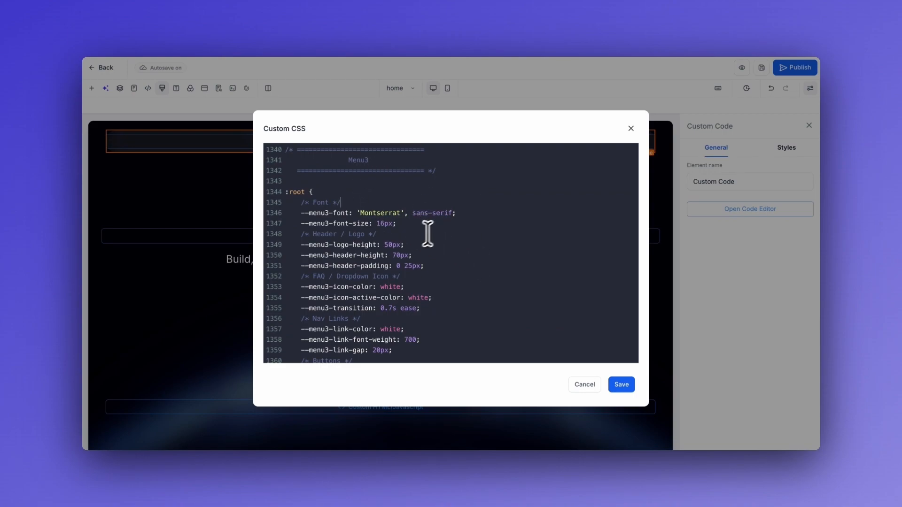
scroll(412, 251, down, 2)
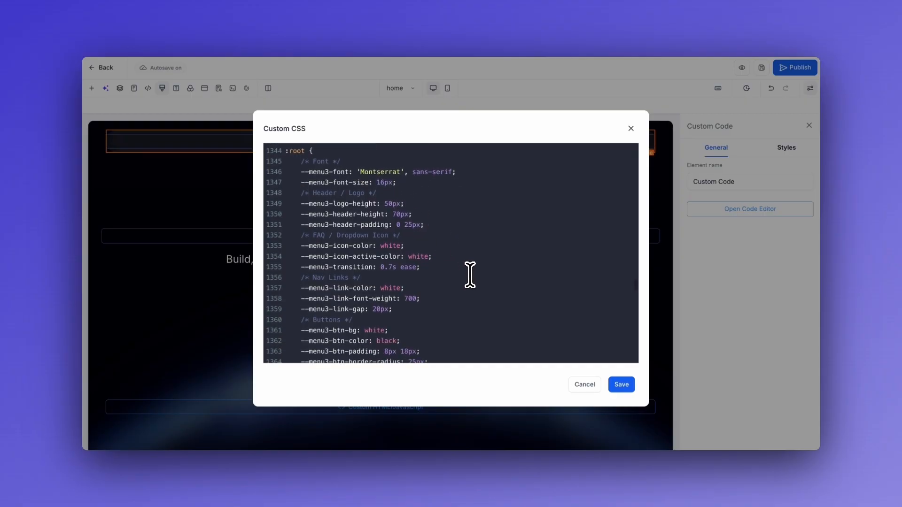
scroll(470, 275, down, 5)
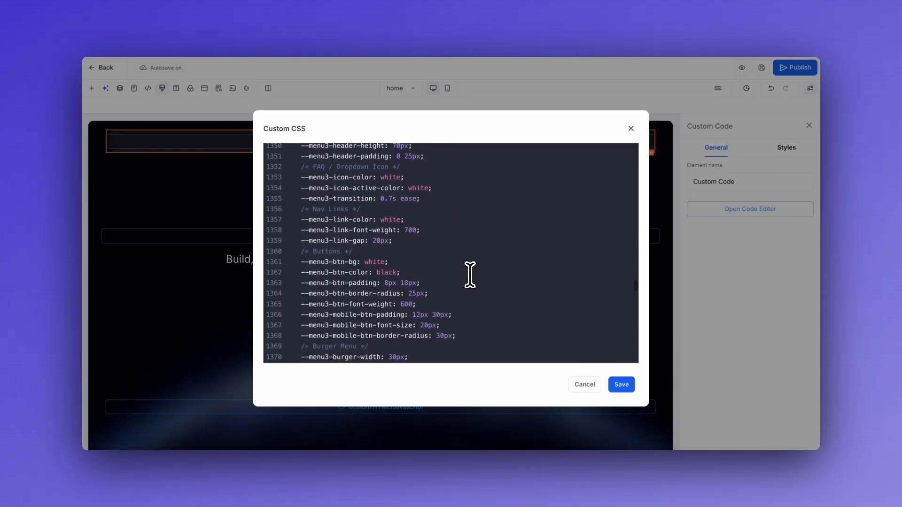
scroll(470, 275, down, 4)
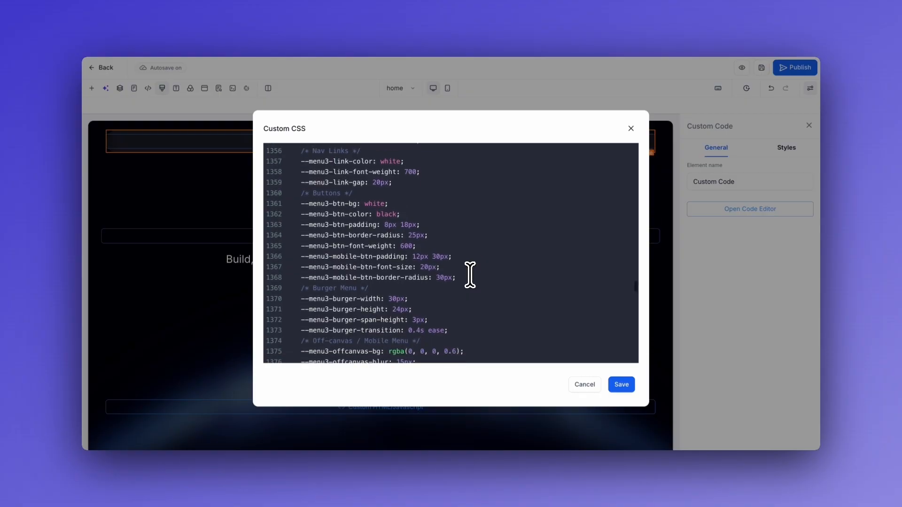
scroll(484, 264, down, 3)
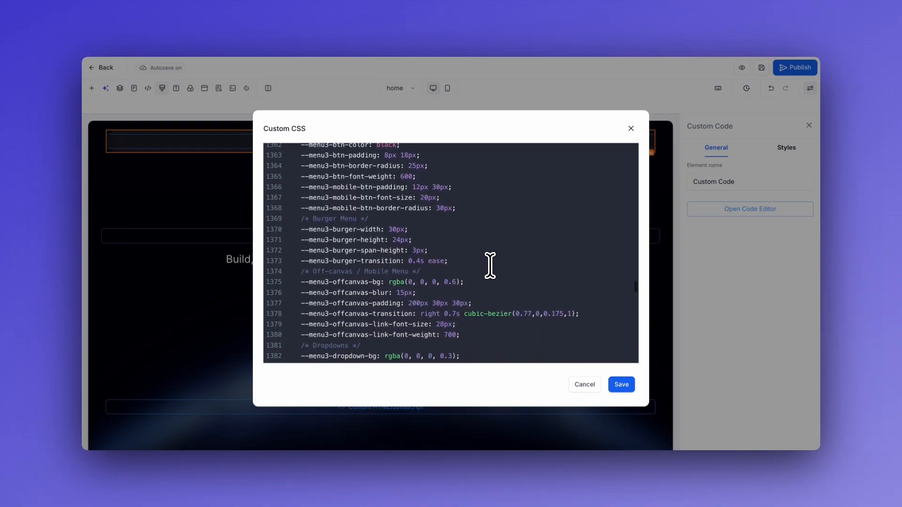
scroll(499, 266, down, 1)
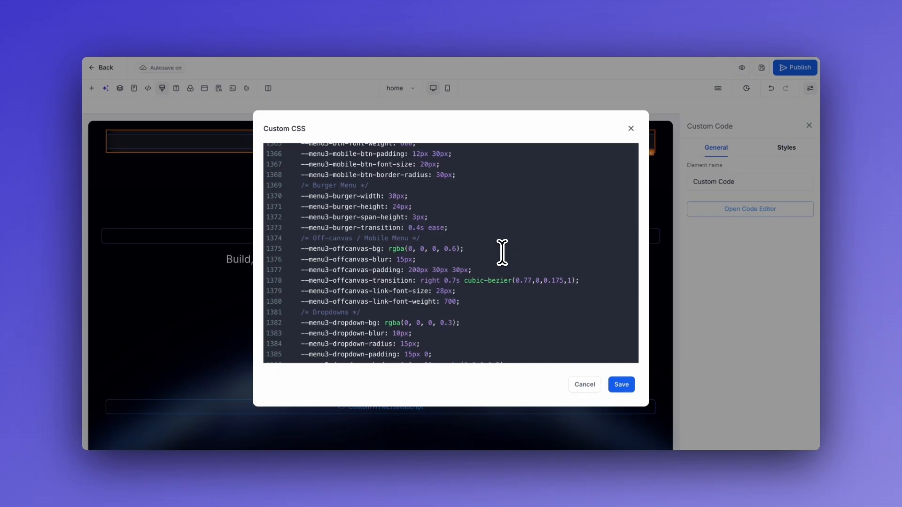
scroll(502, 252, down, 1)
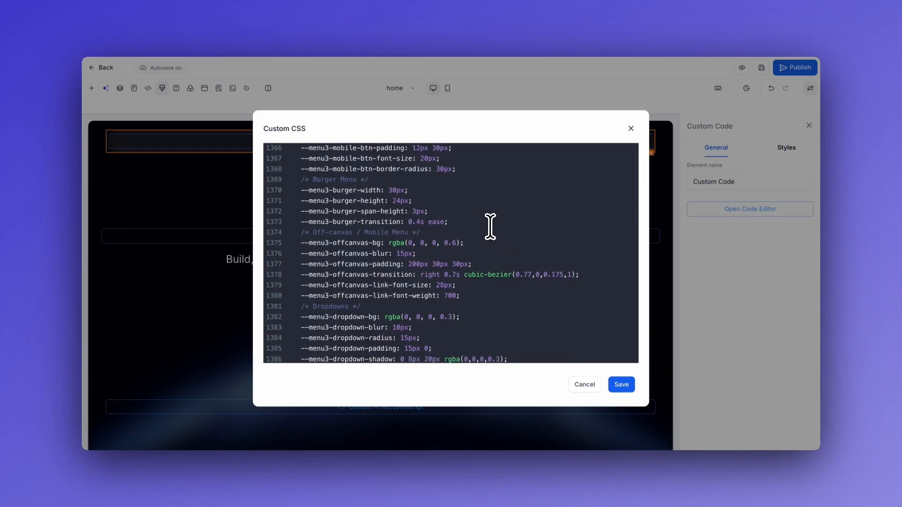
scroll(488, 218, down, 3)
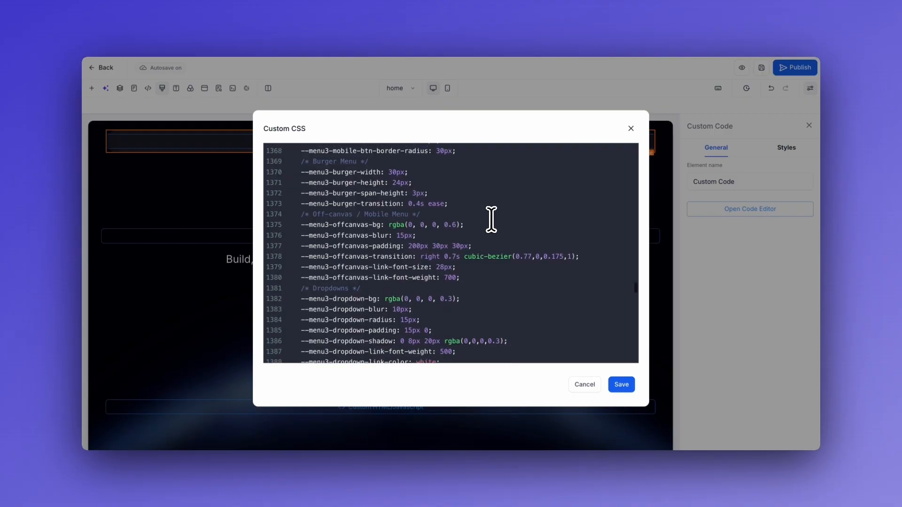
scroll(491, 219, down, 2)
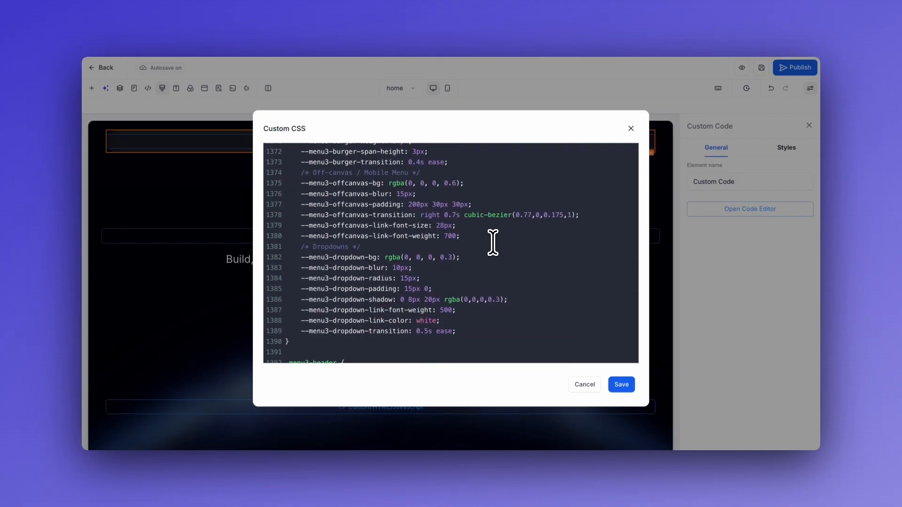
scroll(463, 280, down, 1)
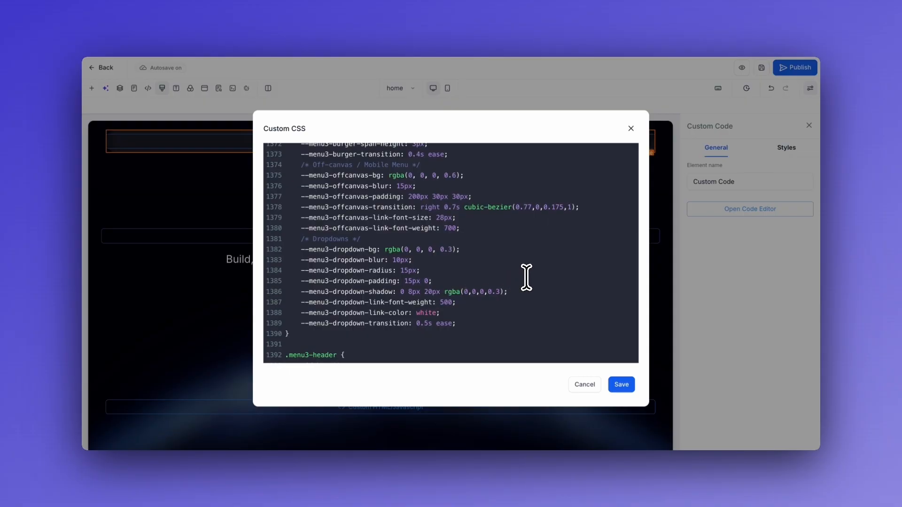
scroll(527, 278, down, 1)
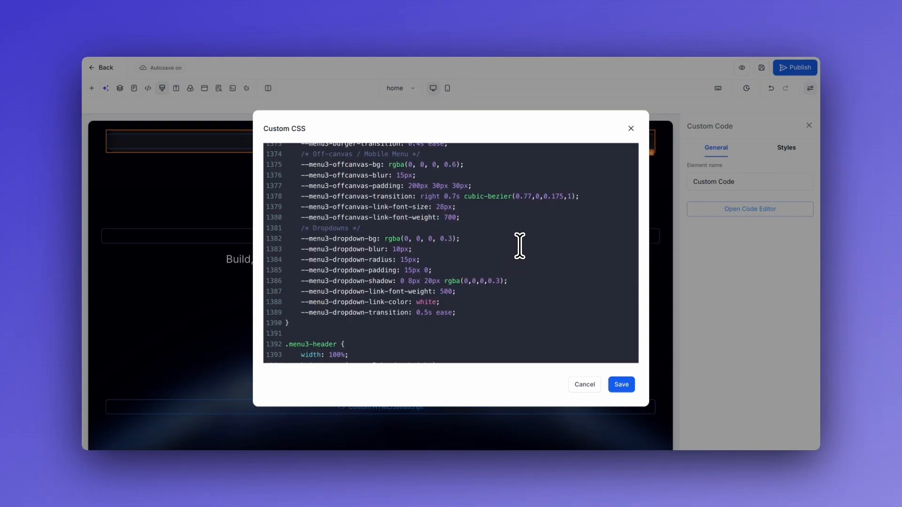
scroll(519, 245, down, 1)
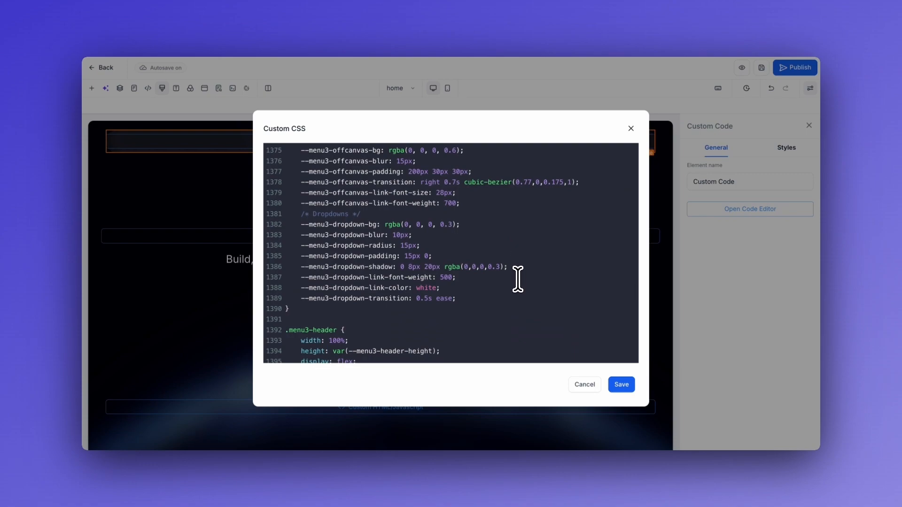
scroll(517, 279, down, 4)
scroll(506, 271, down, 1)
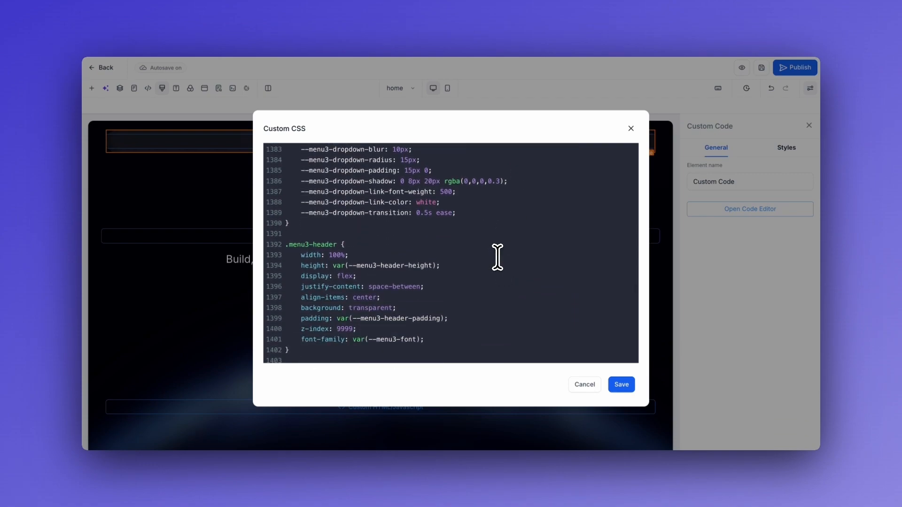
scroll(497, 258, down, 1)
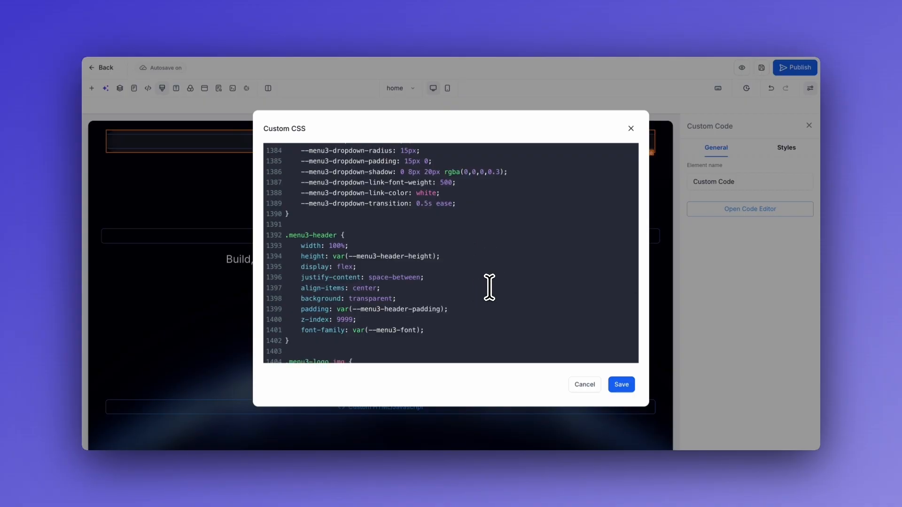
scroll(495, 282, down, 1)
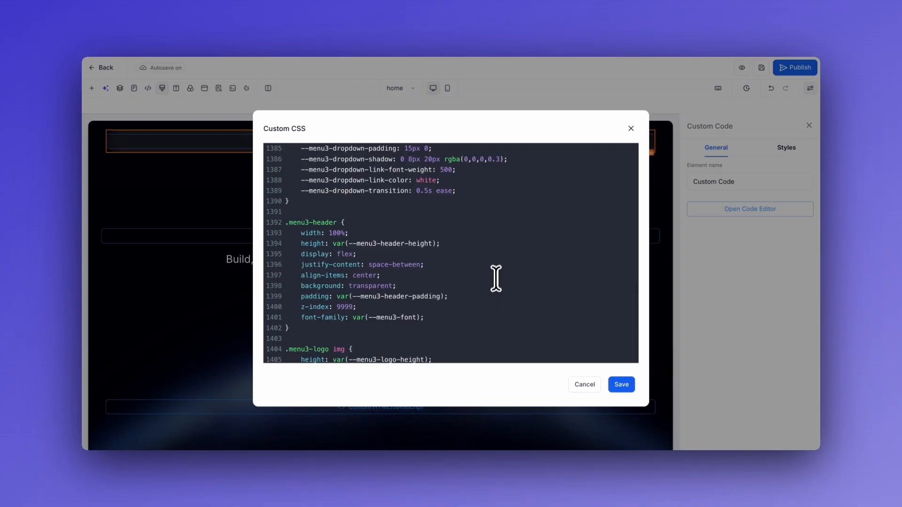
scroll(485, 256, down, 3)
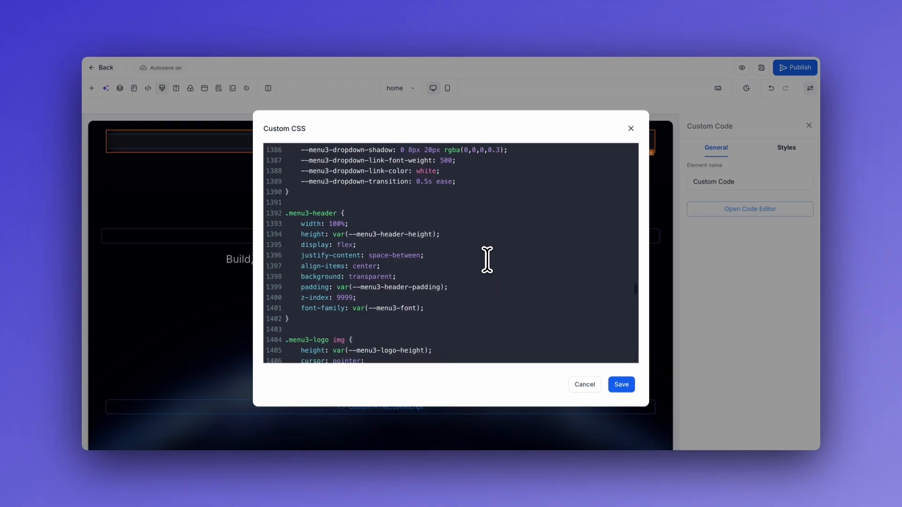
scroll(471, 263, down, 1)
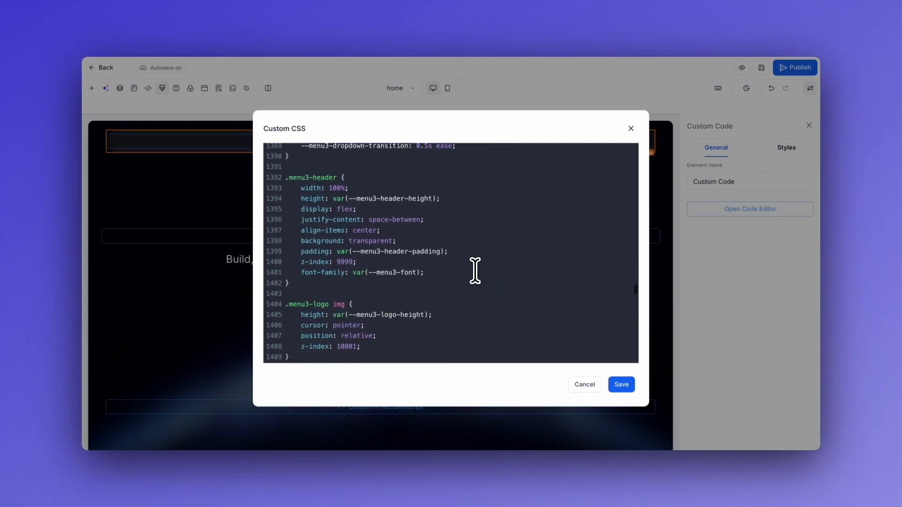
scroll(475, 271, down, 10)
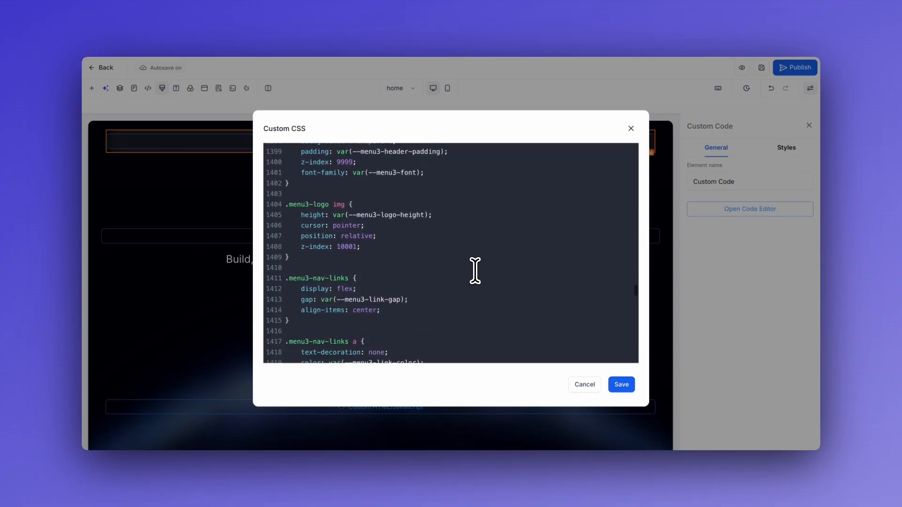
scroll(475, 271, down, 13)
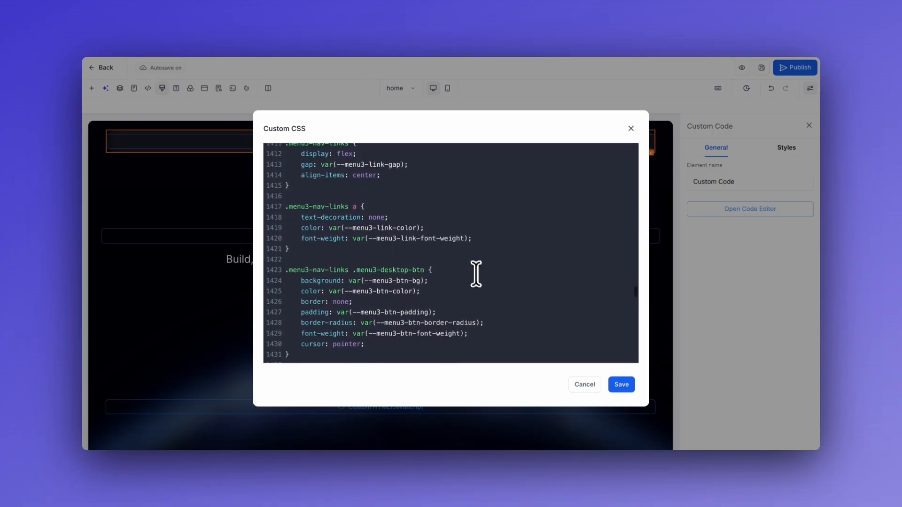
scroll(480, 287, down, 9)
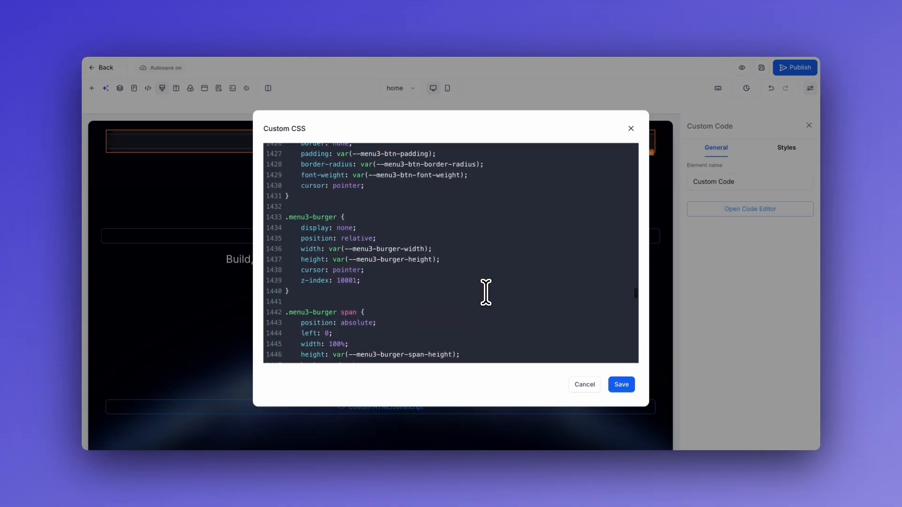
scroll(486, 292, down, 8)
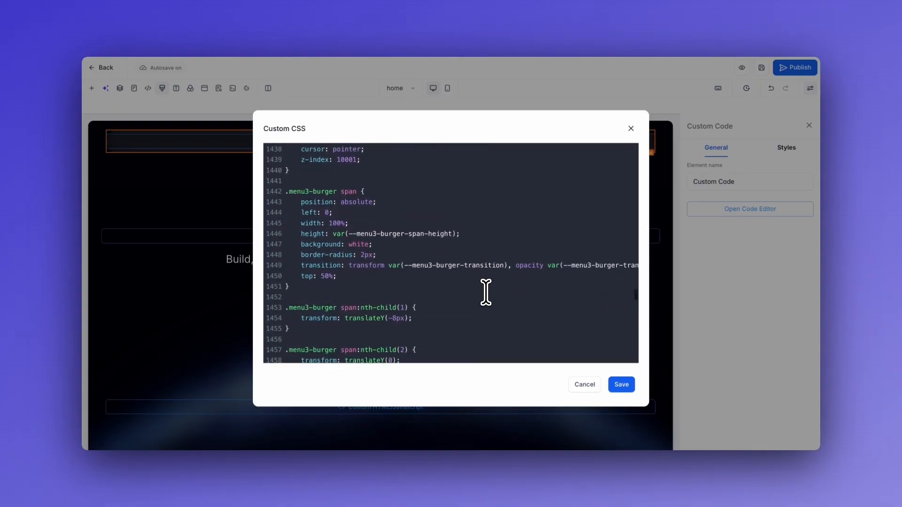
scroll(475, 290, down, 1)
scroll(485, 302, right, 3)
scroll(486, 301, up, 3)
scroll(486, 302, left, 3)
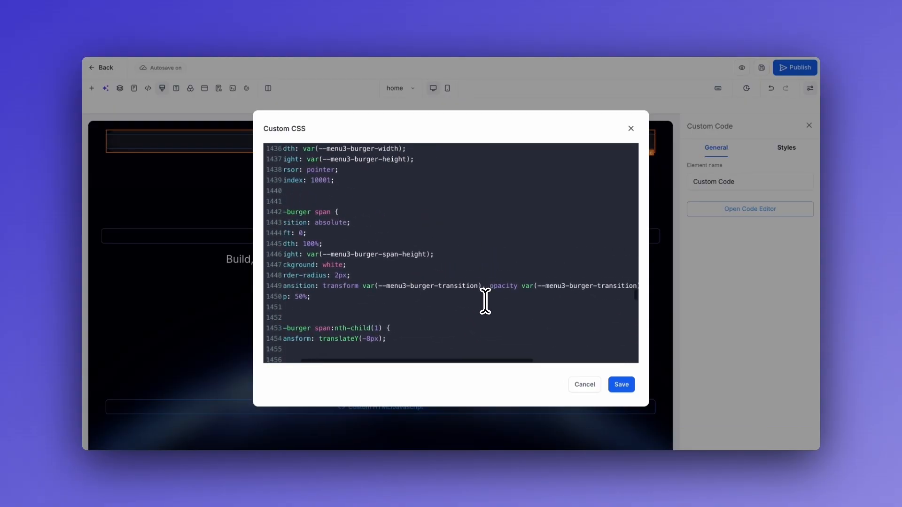
scroll(533, 280, left, 3)
scroll(526, 277, down, 10)
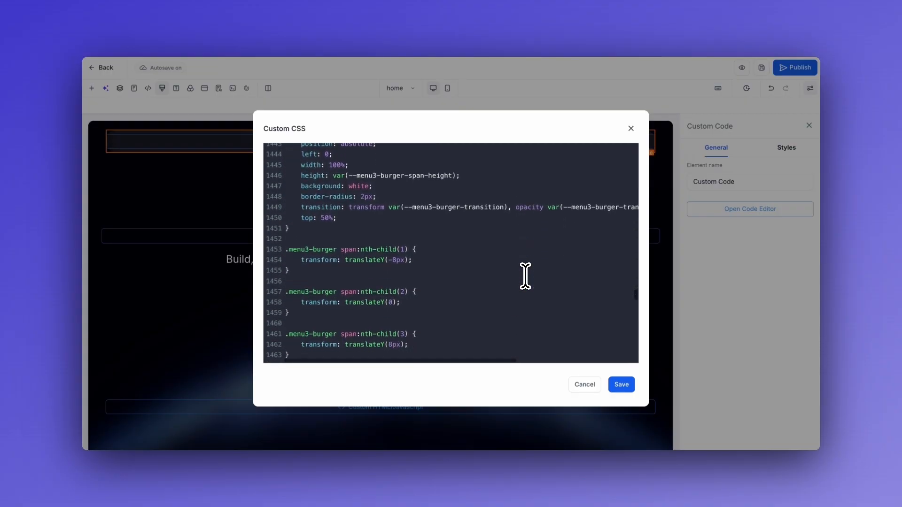
scroll(467, 270, down, 1)
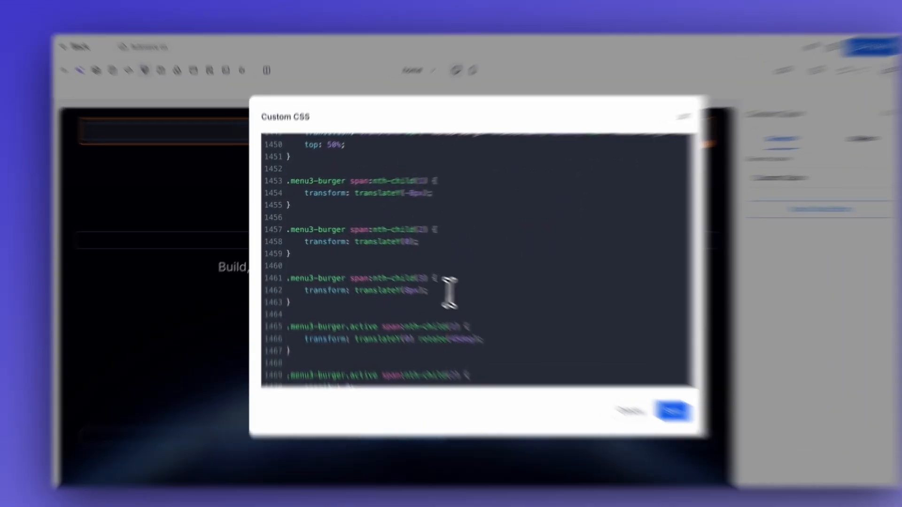
drag(409, 279, 264, 170)
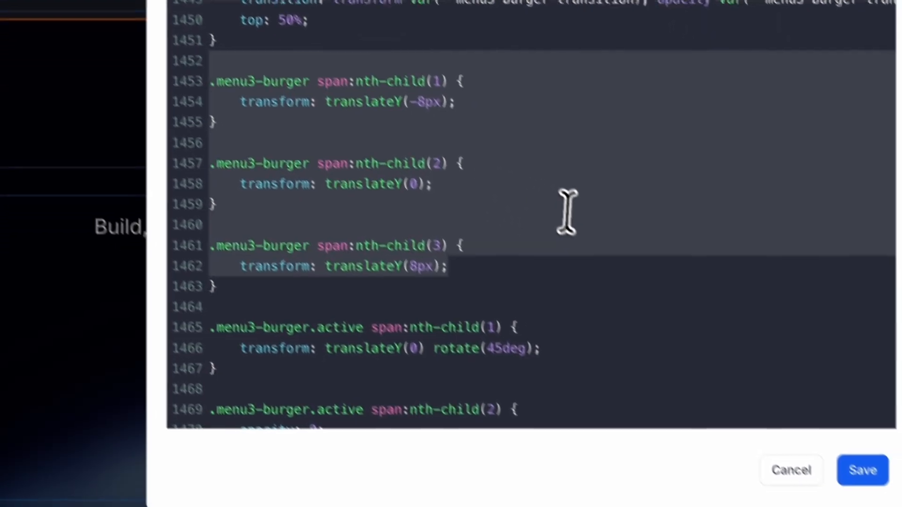
click(568, 213)
scroll(639, 261, down, 2)
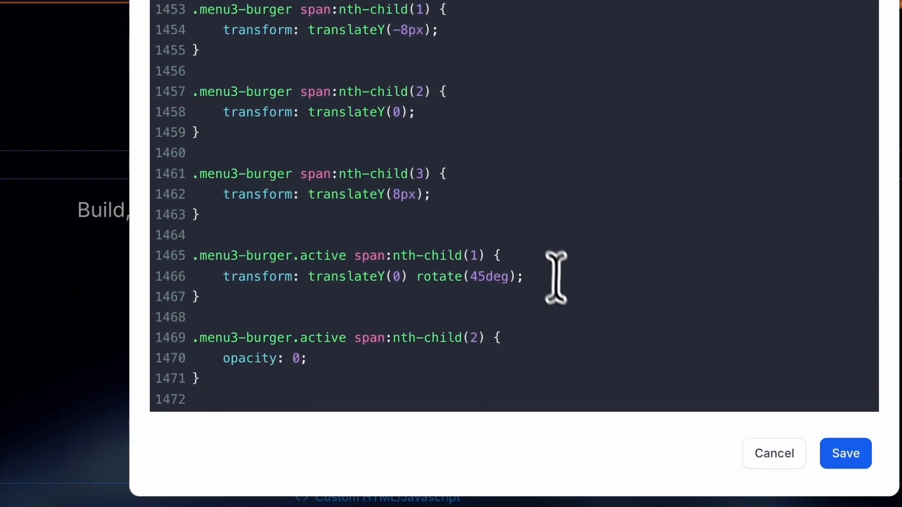
drag(401, 377, 538, 221)
click(634, 271)
scroll(634, 269, down, 2)
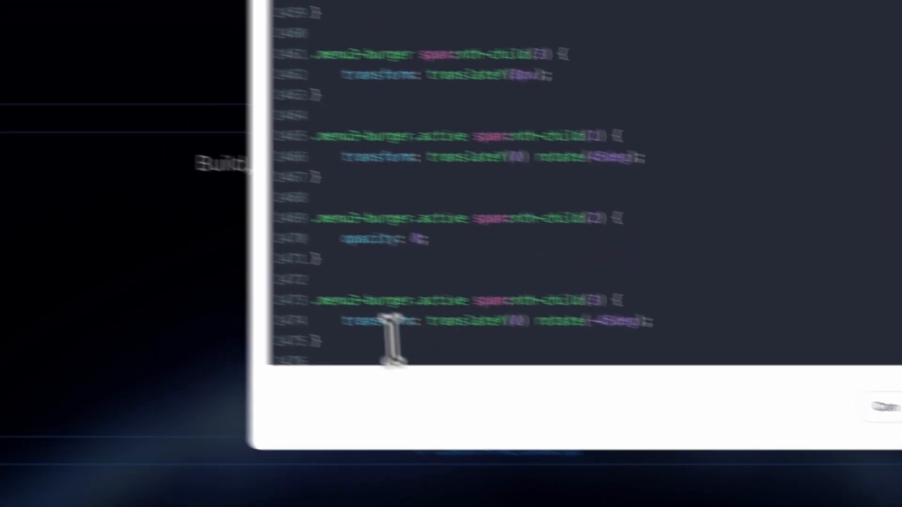
drag(225, 323, 282, 2)
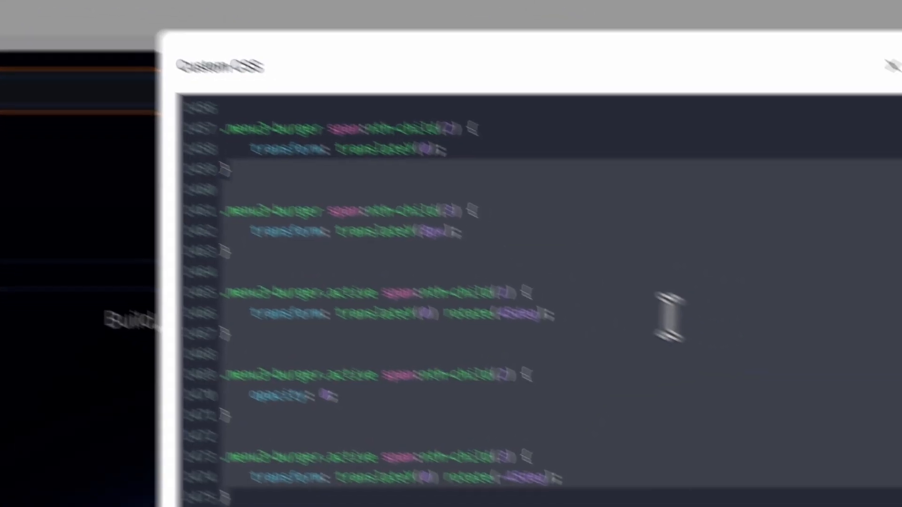
click(680, 322)
scroll(676, 322, up, 3)
scroll(624, 399, down, 2)
scroll(505, 336, down, 6)
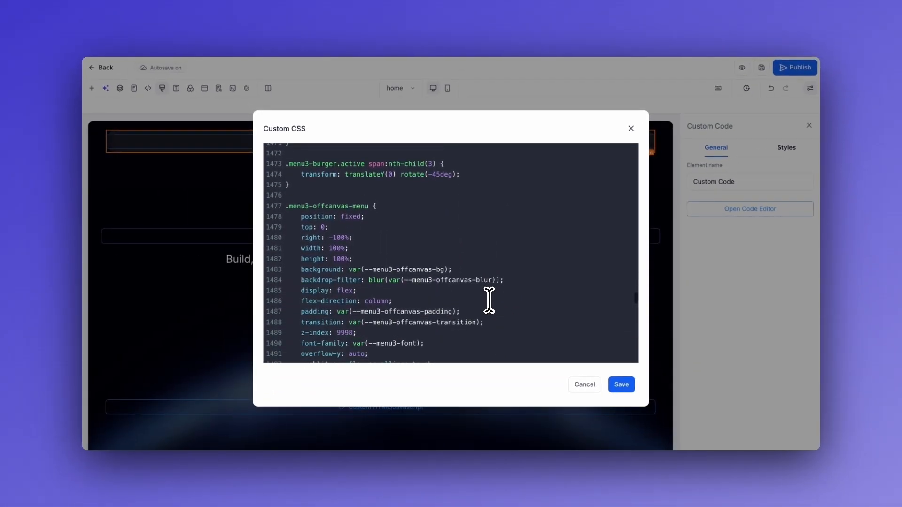
scroll(489, 300, down, 1)
scroll(487, 277, down, 1)
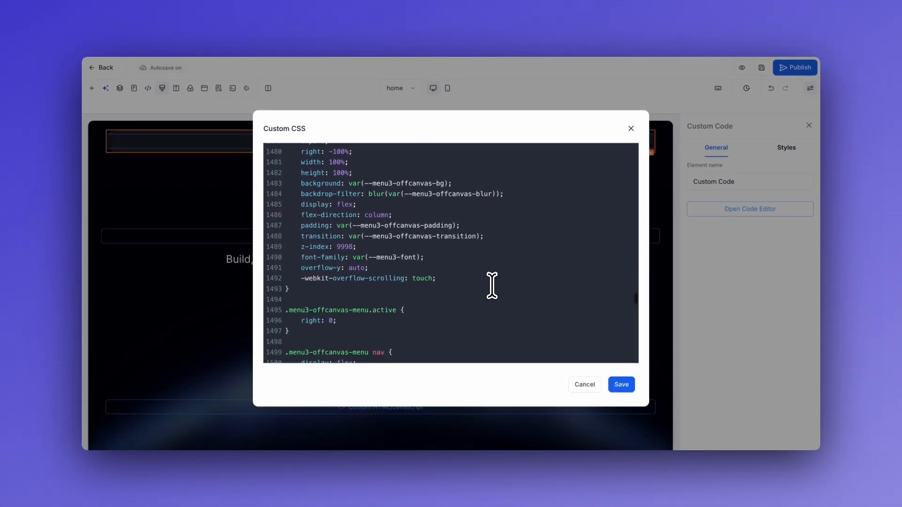
scroll(492, 285, down, 2)
scroll(450, 286, down, 8)
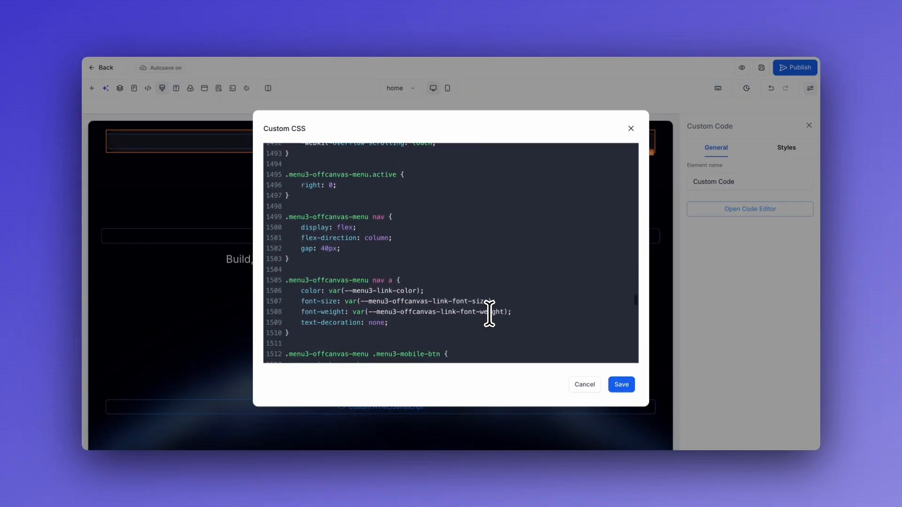
scroll(489, 286, down, 13)
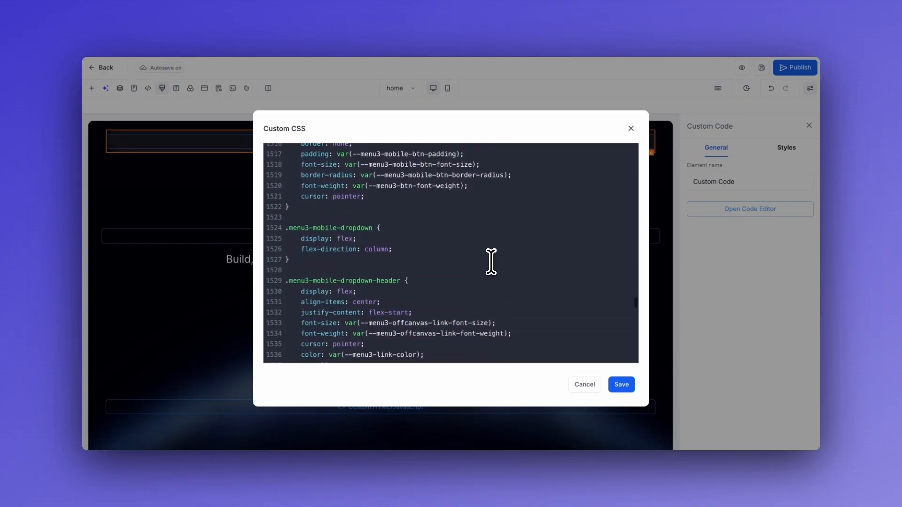
scroll(491, 262, down, 5)
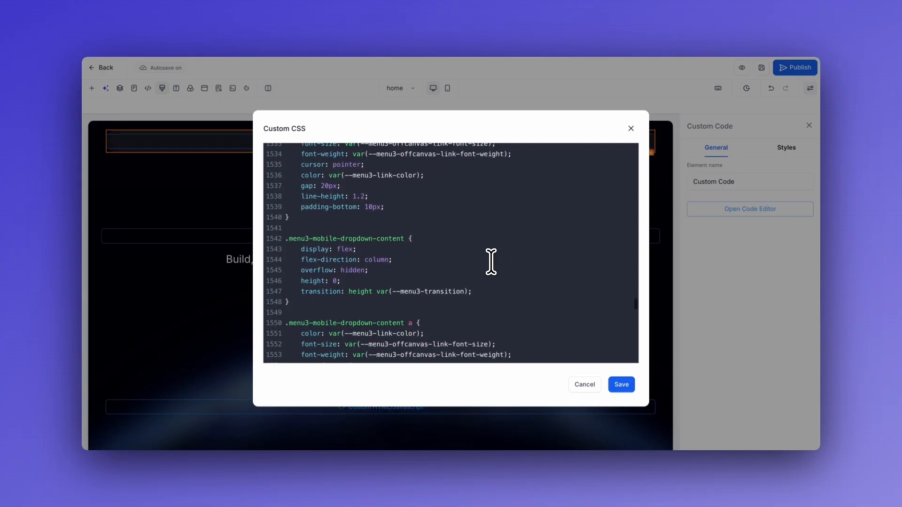
scroll(508, 271, down, 3)
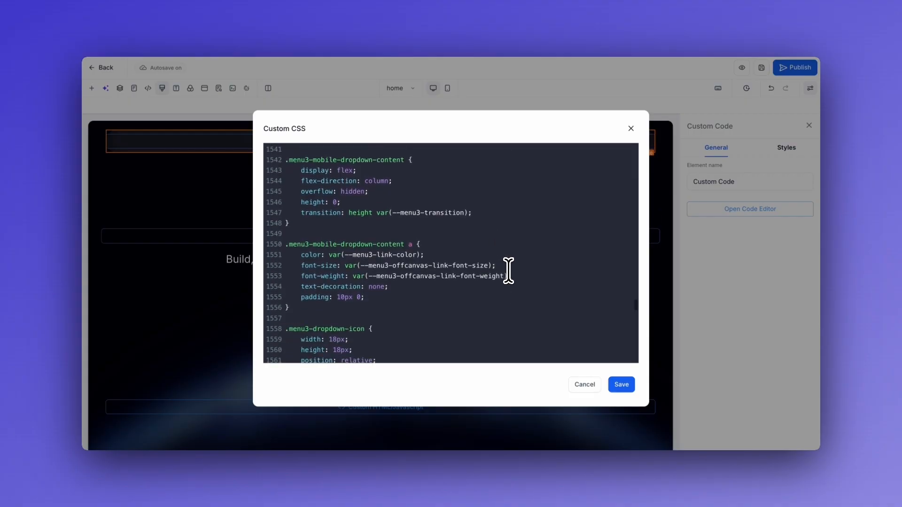
scroll(514, 306, down, 1)
scroll(513, 314, down, 3)
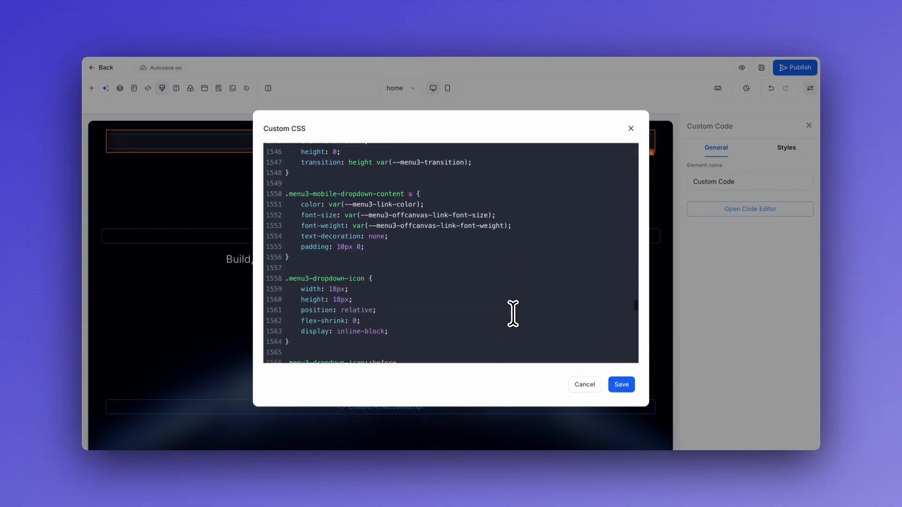
scroll(513, 314, down, 5)
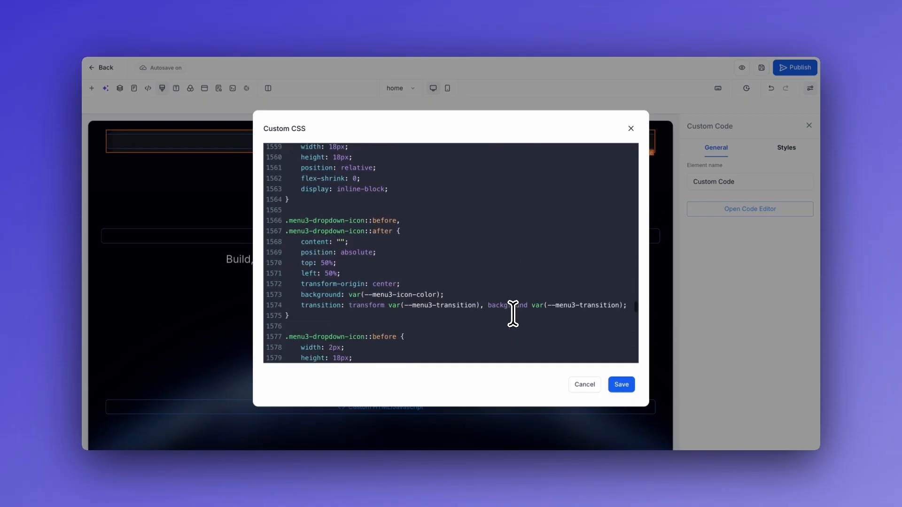
scroll(510, 323, down, 2)
scroll(510, 323, down, 5)
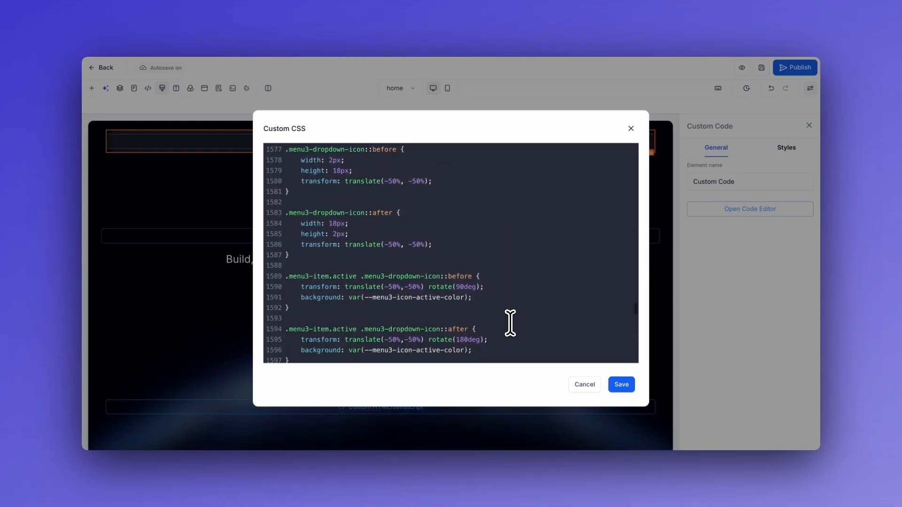
scroll(507, 306, down, 8)
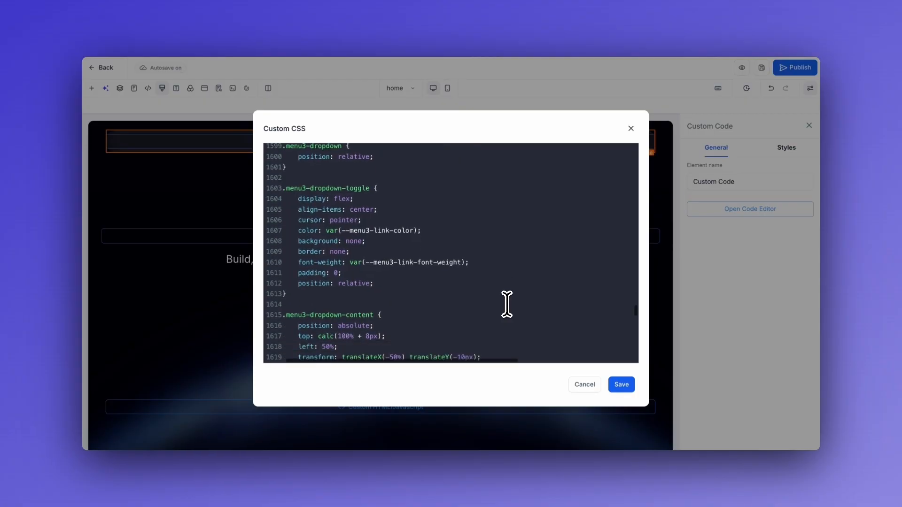
scroll(507, 304, down, 7)
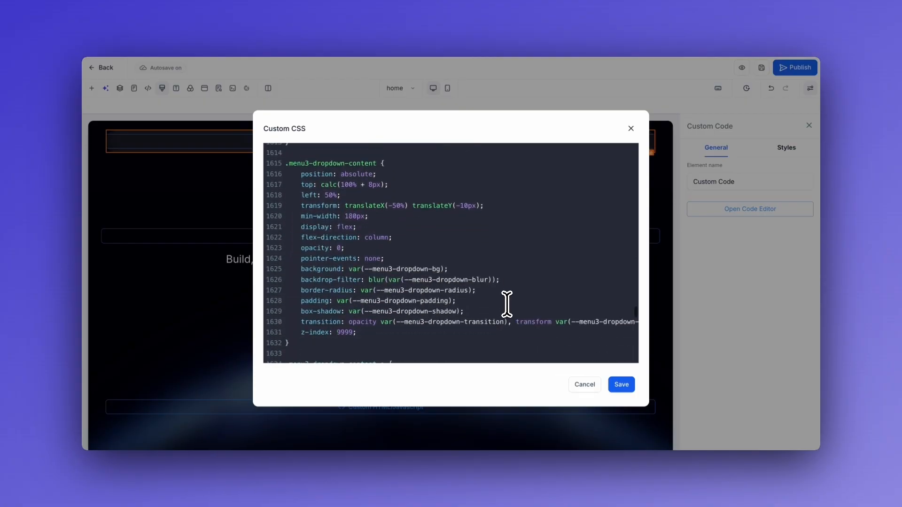
scroll(507, 304, right, 2)
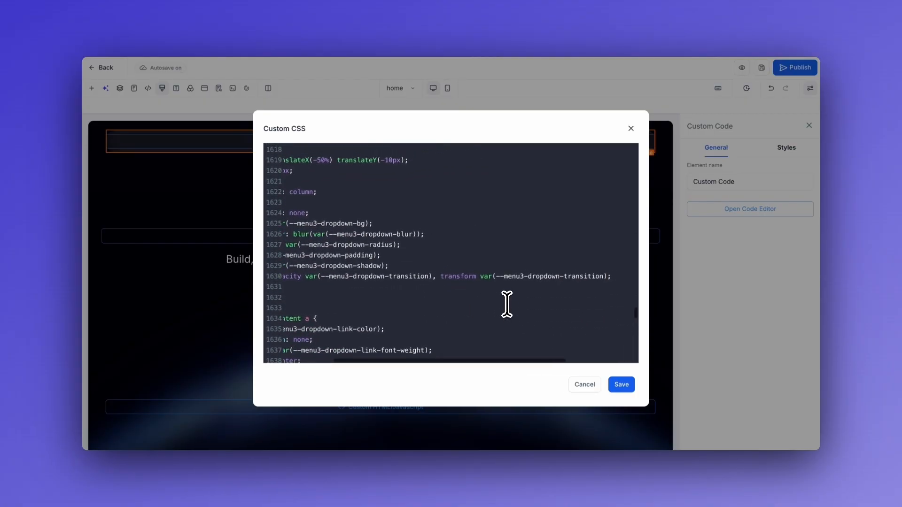
scroll(507, 304, down, 2)
scroll(491, 289, down, 15)
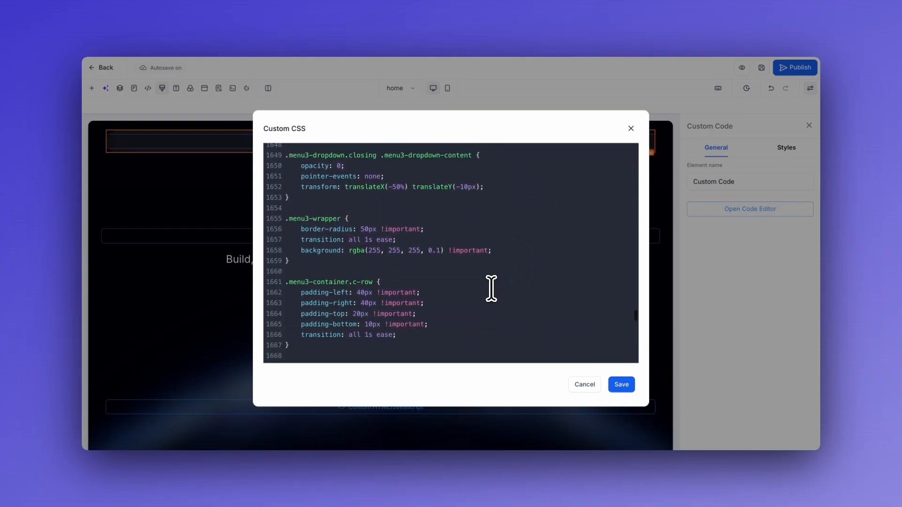
scroll(492, 289, down, 7)
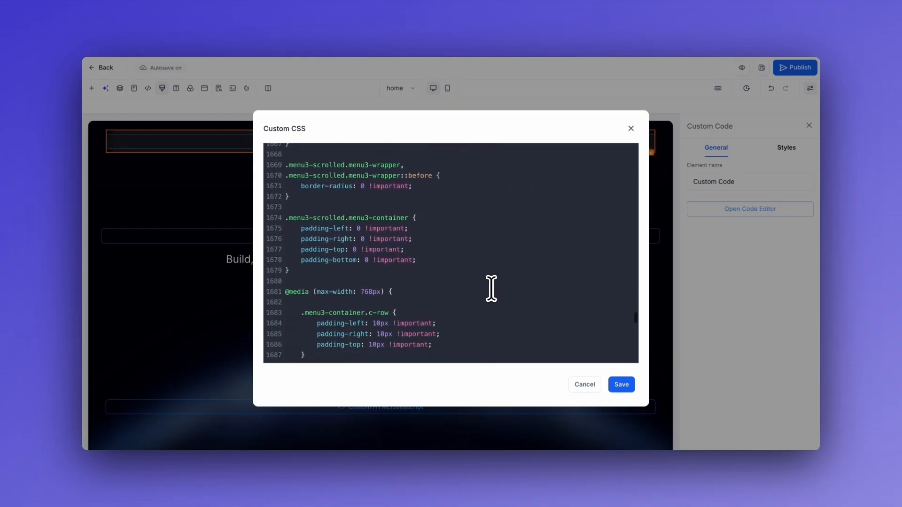
scroll(491, 289, down, 1)
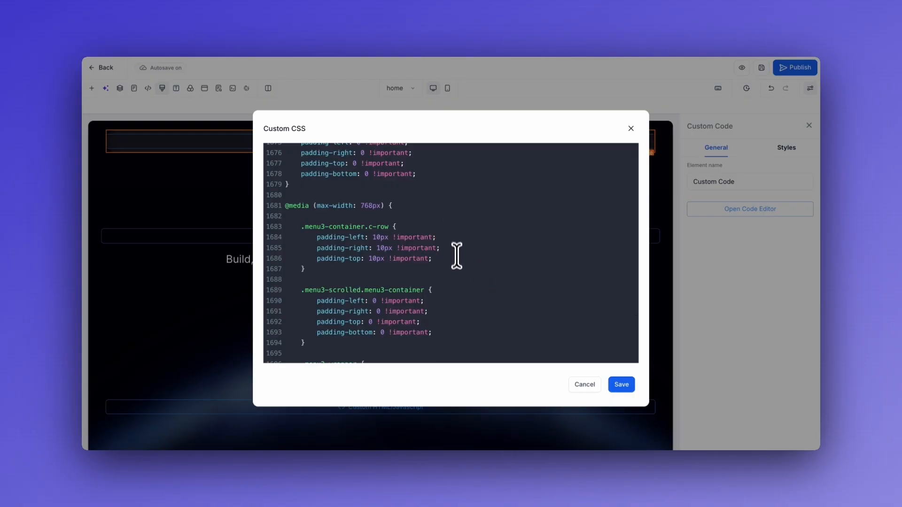
scroll(426, 222, down, 5)
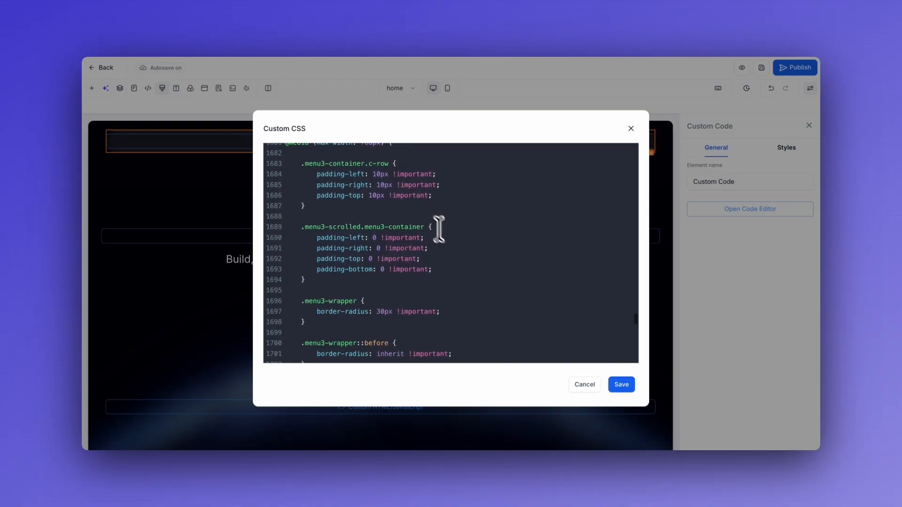
scroll(464, 270, down, 7)
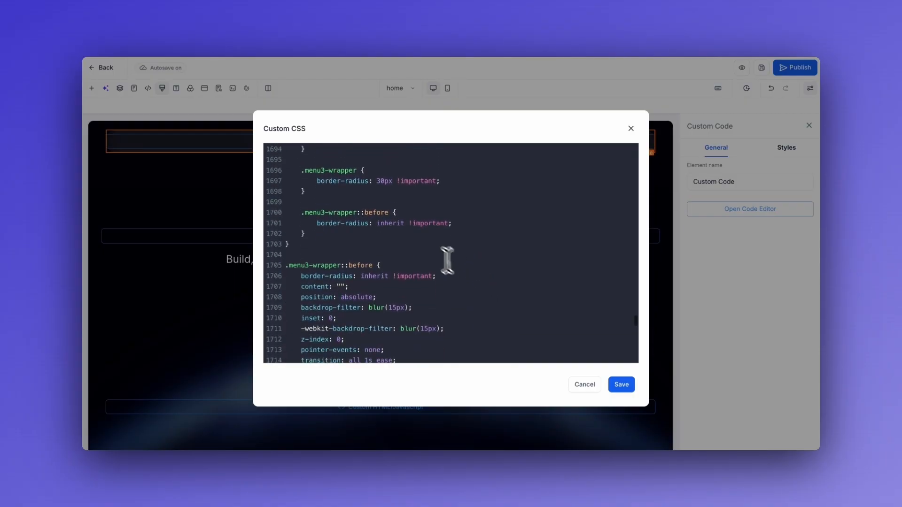
scroll(467, 273, down, 3)
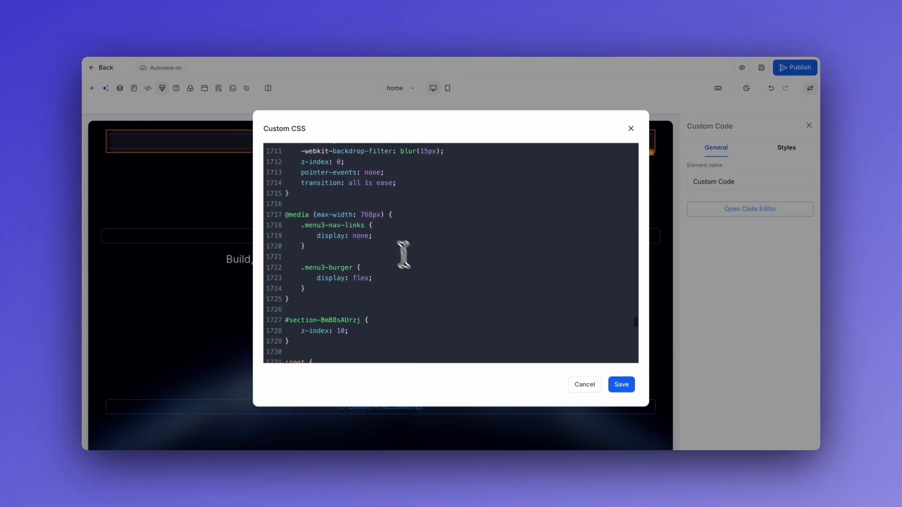
scroll(429, 281, down, 4)
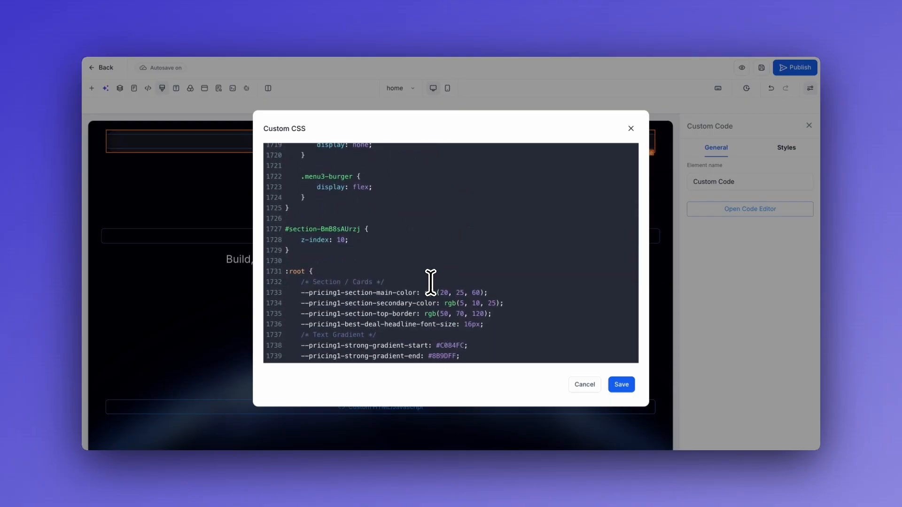
scroll(430, 282, up, 3)
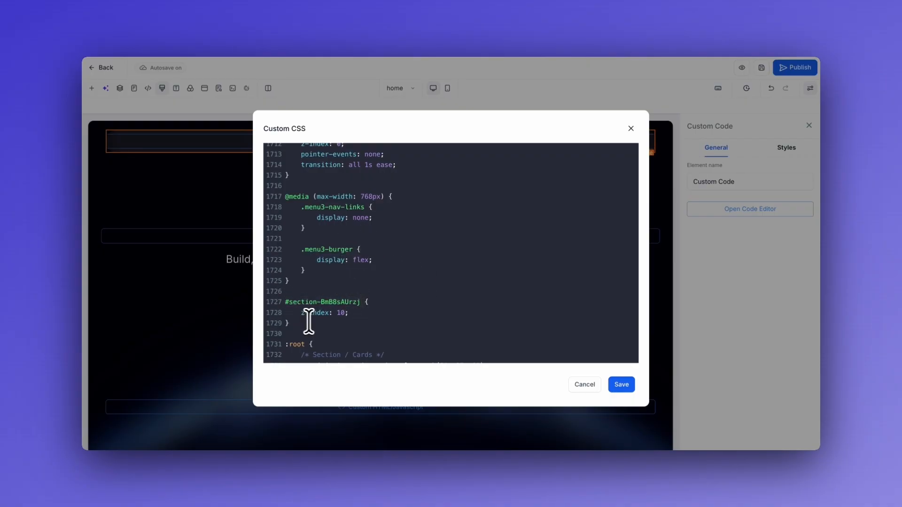
drag(304, 326, 346, 254)
Discard the custom CSS edits and confirm the header section is set to 'Stick to top on scroll'.
click(380, 294)
click(583, 386)
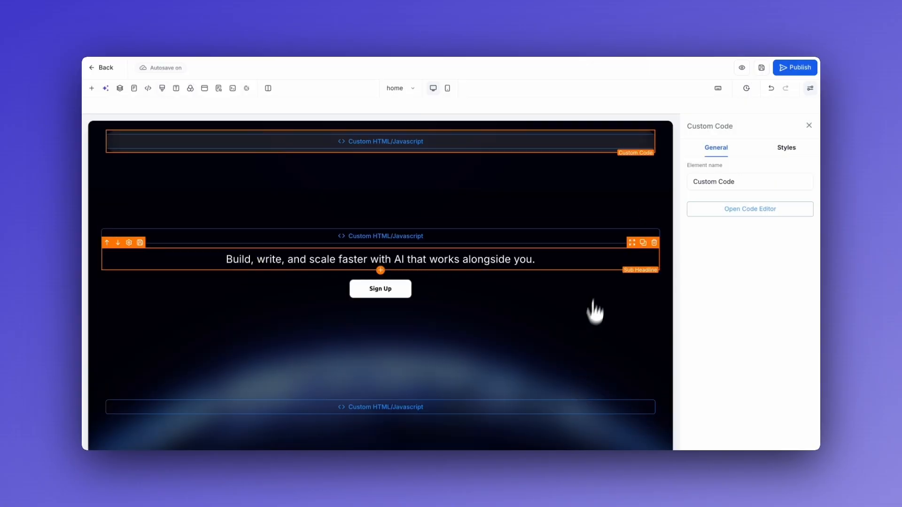
click(667, 161)
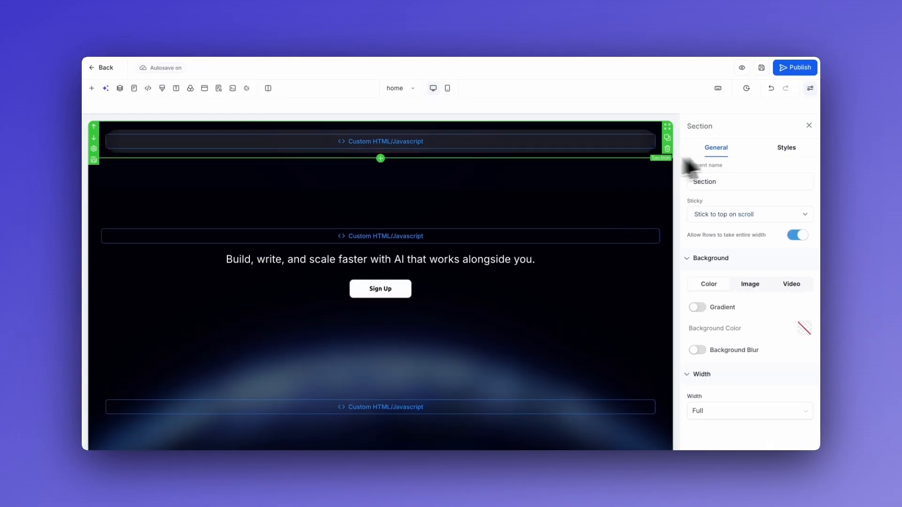
click(786, 147)
scroll(765, 275, down, 5)
scroll(767, 277, down, 4)
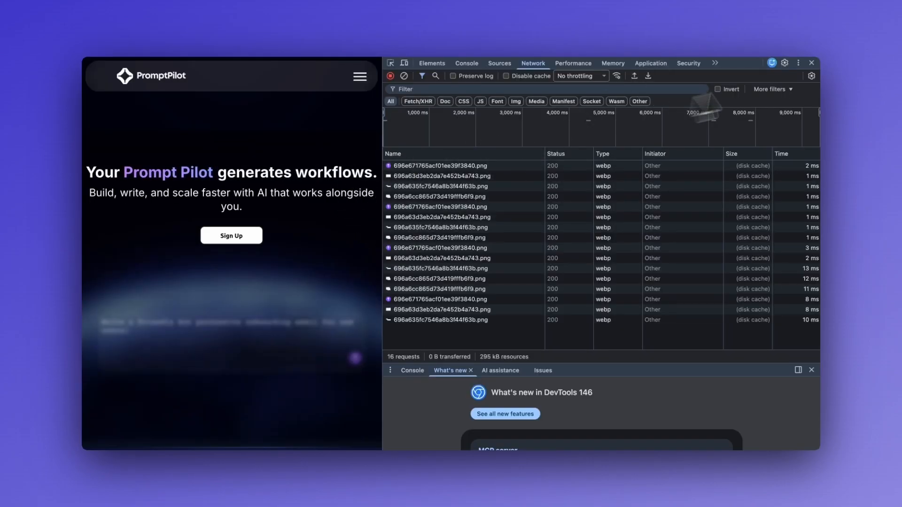
Close DevTools and scroll the full-width live page to watch the header stay pinned, then return to the top.
click(811, 62)
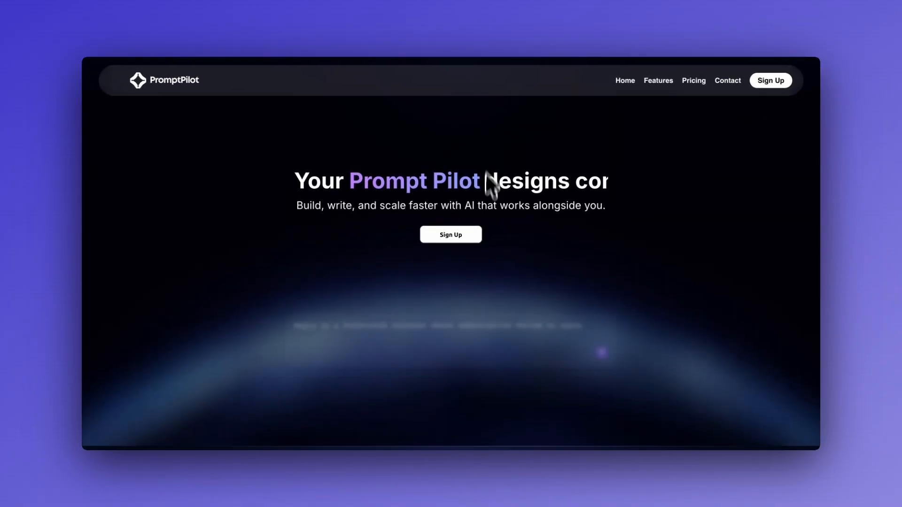
scroll(489, 207, down, 3)
scroll(487, 207, down, 1)
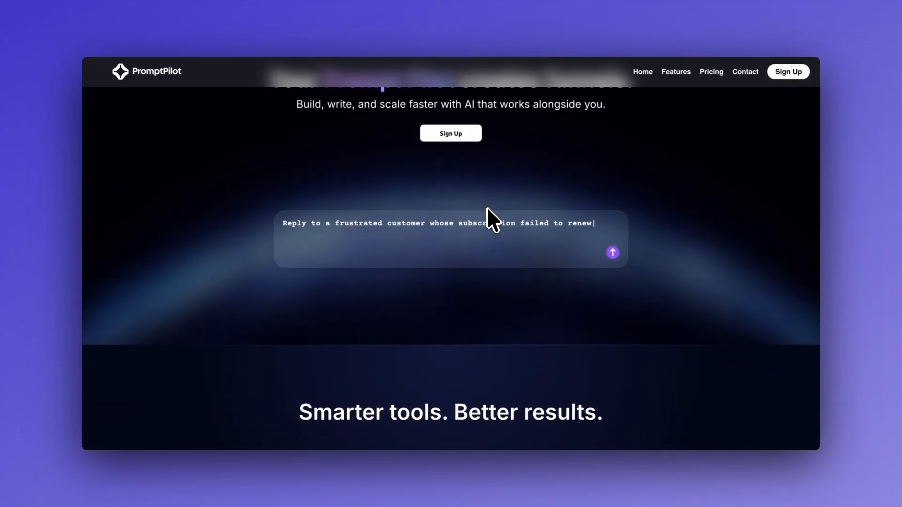
scroll(487, 208, down, 1)
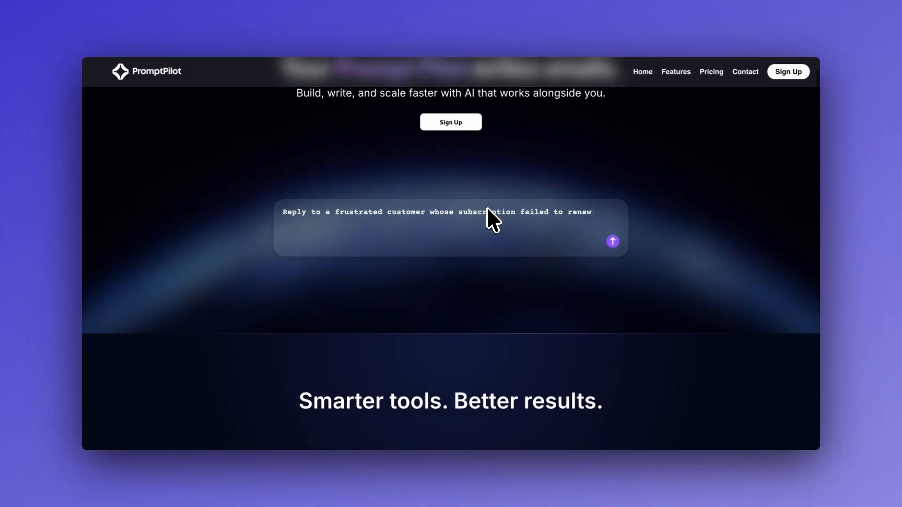
scroll(486, 207, up, 1)
scroll(422, 170, down, 1)
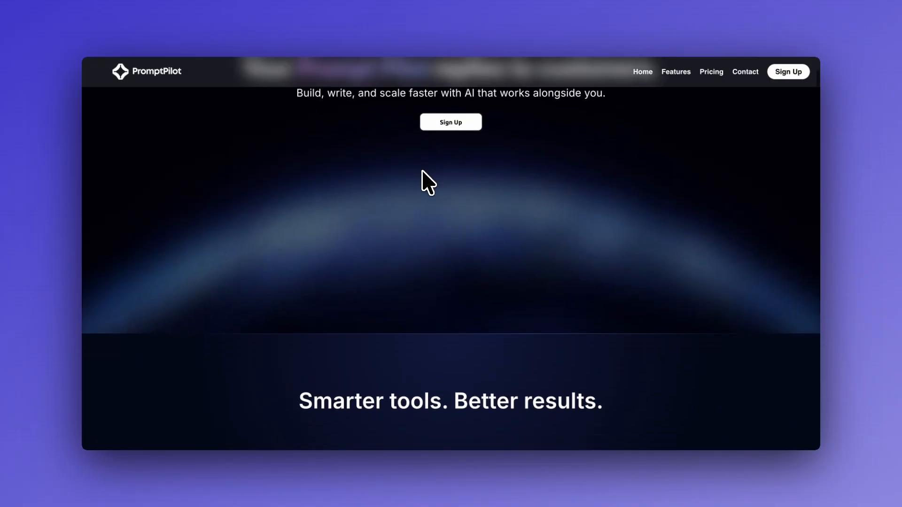
scroll(352, 177, down, 4)
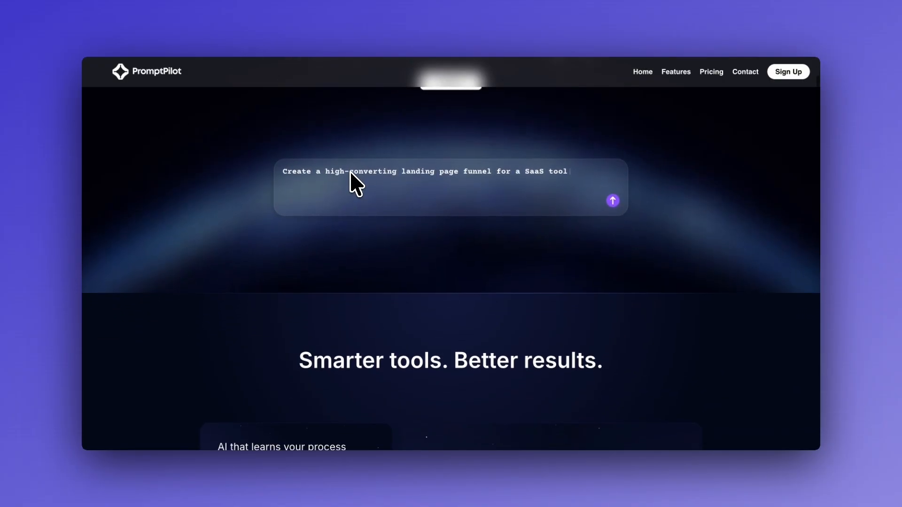
scroll(351, 177, down, 1)
scroll(324, 188, down, 3)
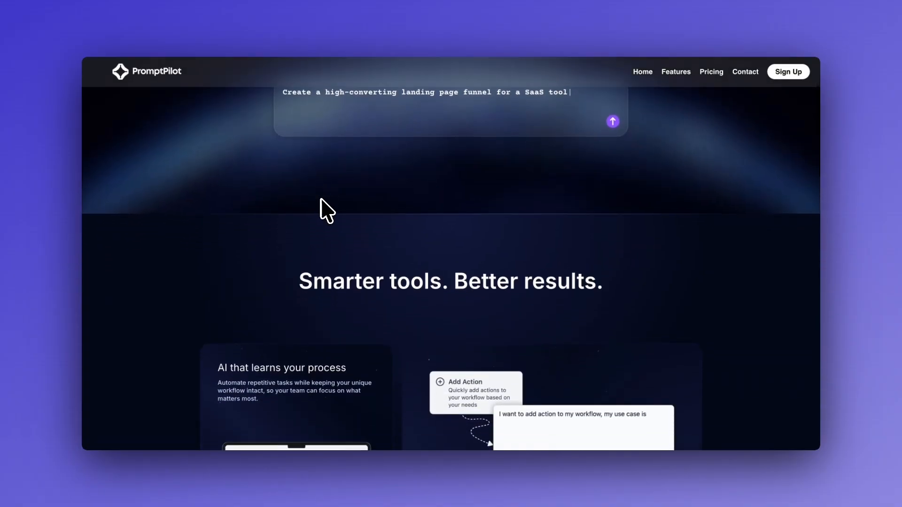
scroll(322, 202, up, 10)
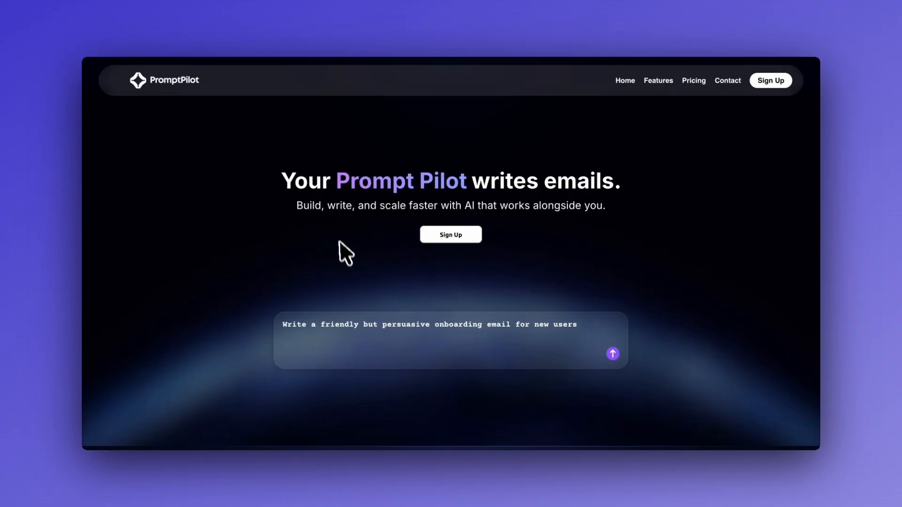
Scroll down to the pricing section and flip the Monthly/Annually toggle, leaving it on annual billing.
scroll(278, 226, down, 5)
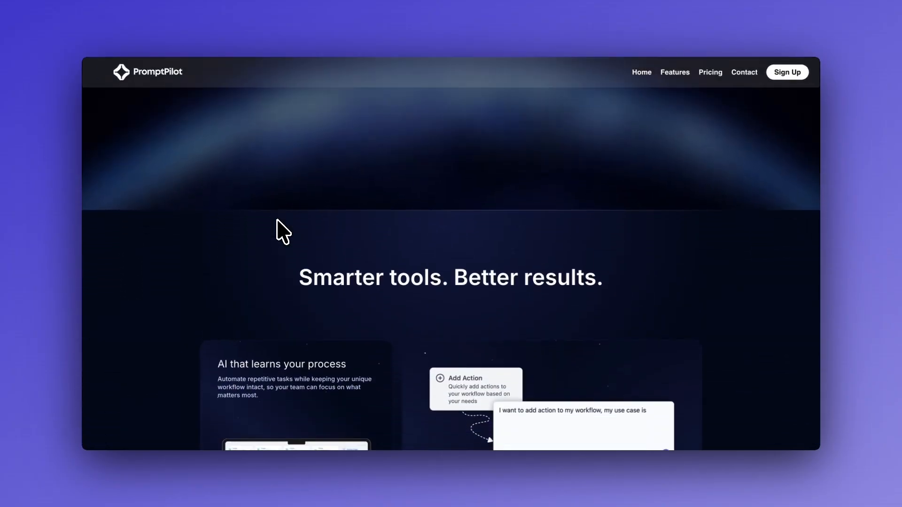
scroll(277, 226, down, 3)
scroll(399, 188, down, 1)
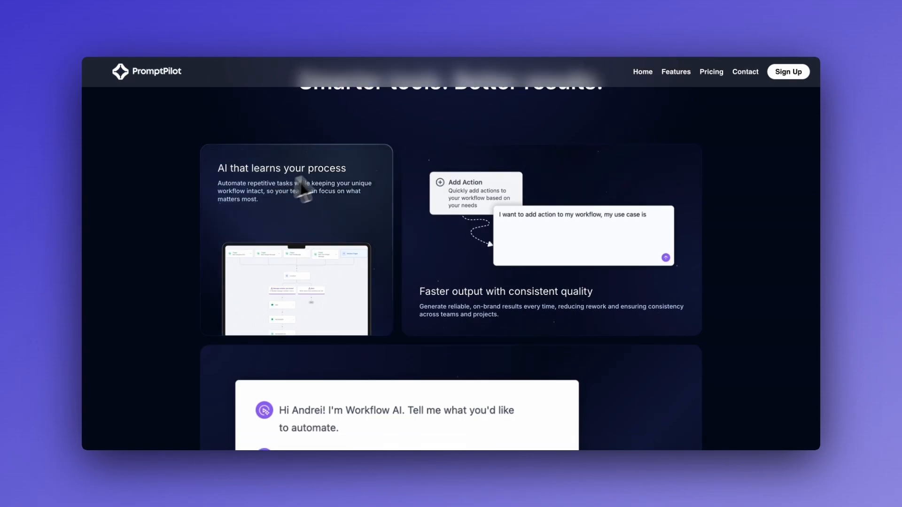
scroll(402, 291, down, 6)
scroll(402, 310, down, 4)
scroll(402, 332, down, 12)
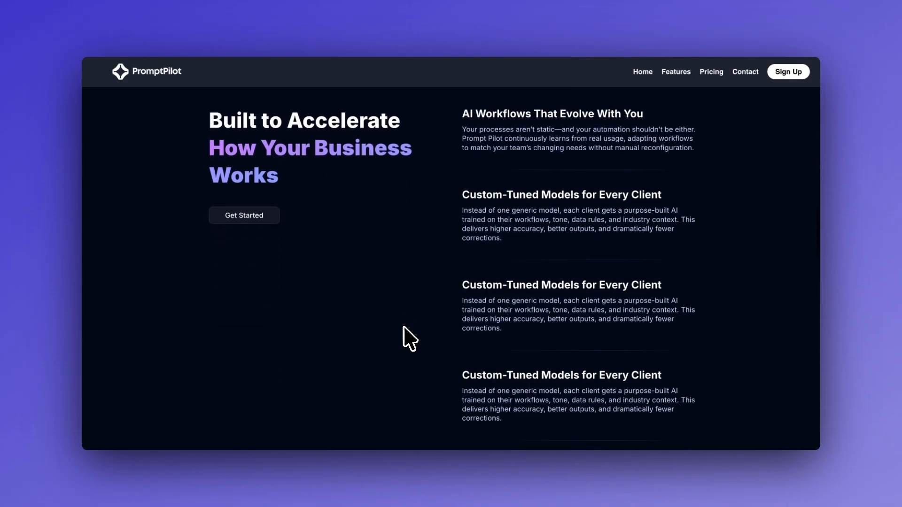
scroll(418, 234, up, 2)
click(454, 164)
click(442, 169)
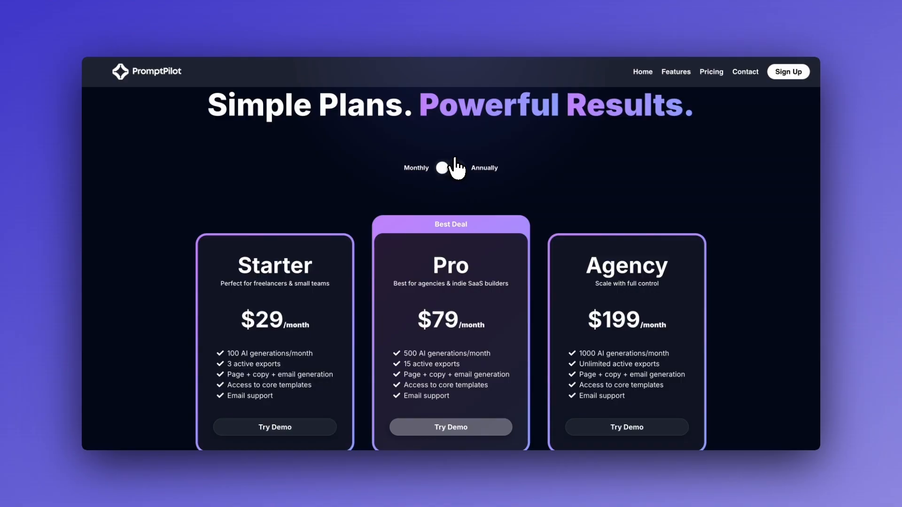
click(454, 162)
Expand and collapse the first FAQ and the 'Do I need a HighLevel account?' question.
scroll(423, 188, down, 1)
scroll(389, 209, down, 8)
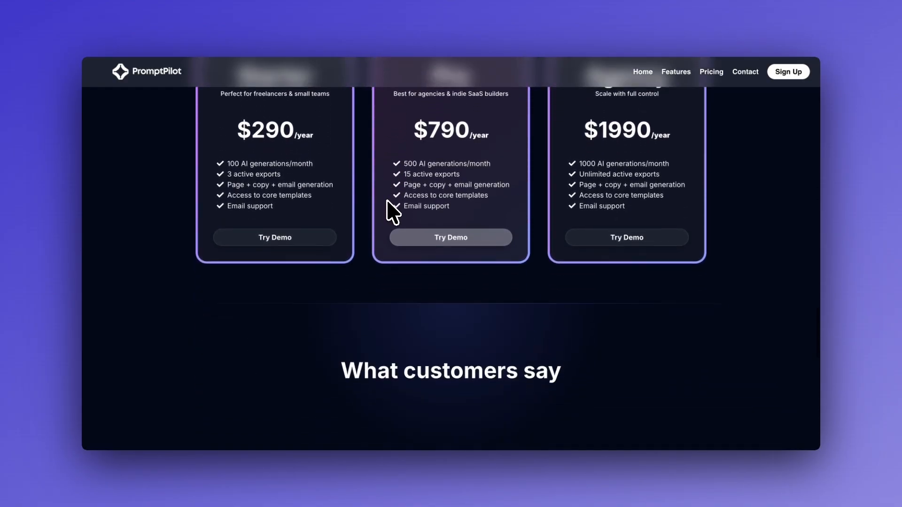
drag(483, 238, 356, 258)
drag(503, 248, 408, 266)
scroll(476, 296, down, 7)
click(434, 213)
click(421, 214)
click(415, 241)
click(415, 241)
Scroll to the 'What customers say' testimonials with the header still pinned at the top.
scroll(429, 165, up, 8)
scroll(432, 177, up, 2)
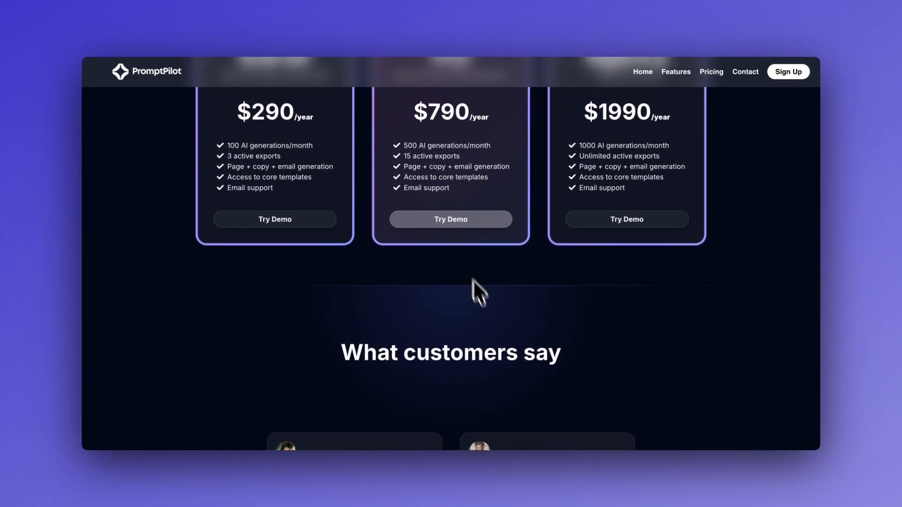
scroll(487, 320, down, 1)
scroll(486, 322, down, 5)
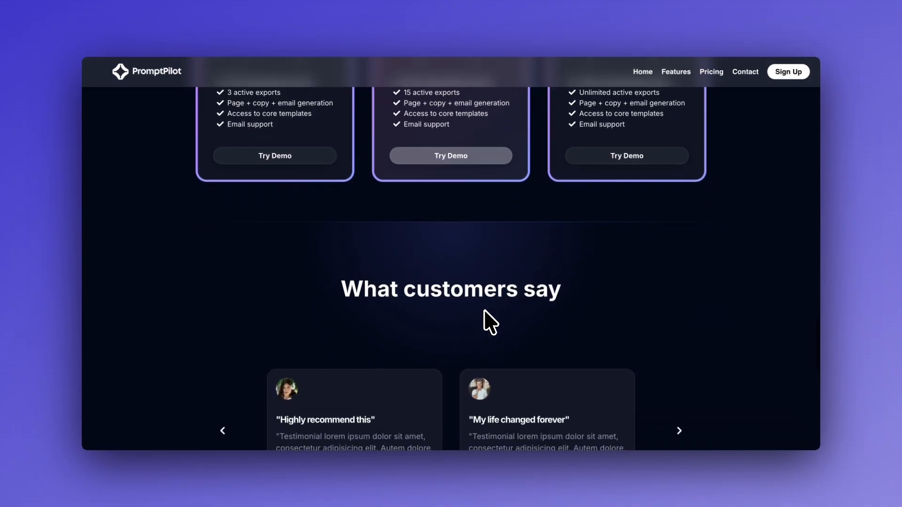